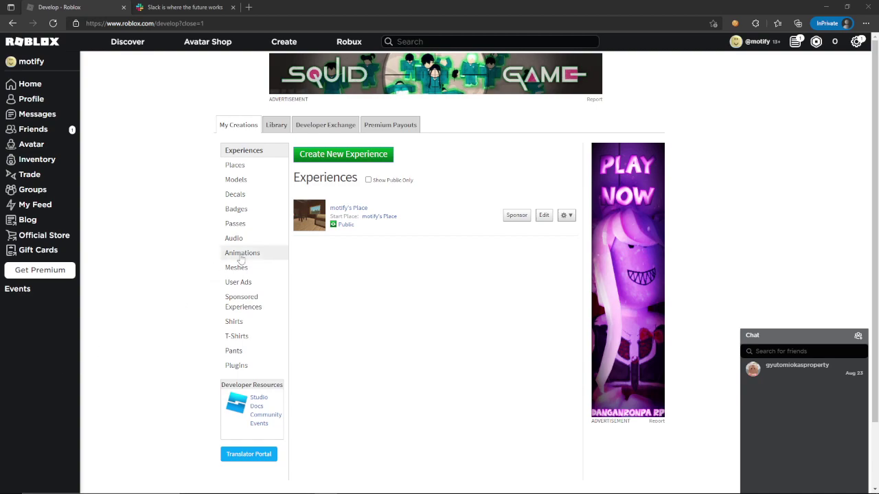
- Bring Roblox Studio forward and switch from the script to the place's 3D view
click(185, 8)
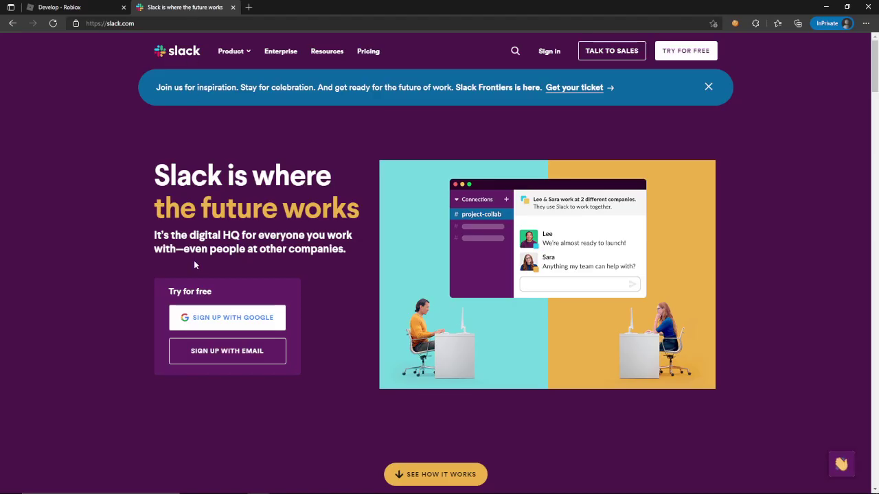
click(89, 8)
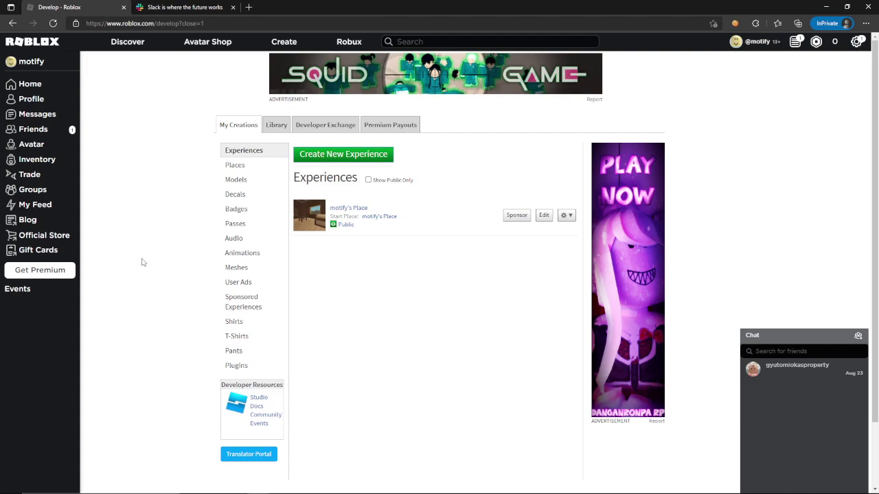
scroll(142, 262, down, 1)
scroll(141, 261, up, 1)
click(327, 486)
click(347, 455)
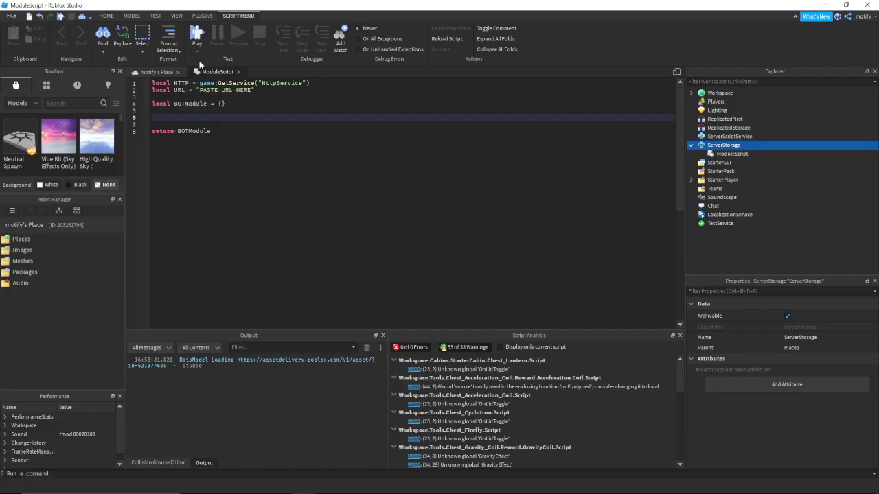
click(153, 71)
click(518, 211)
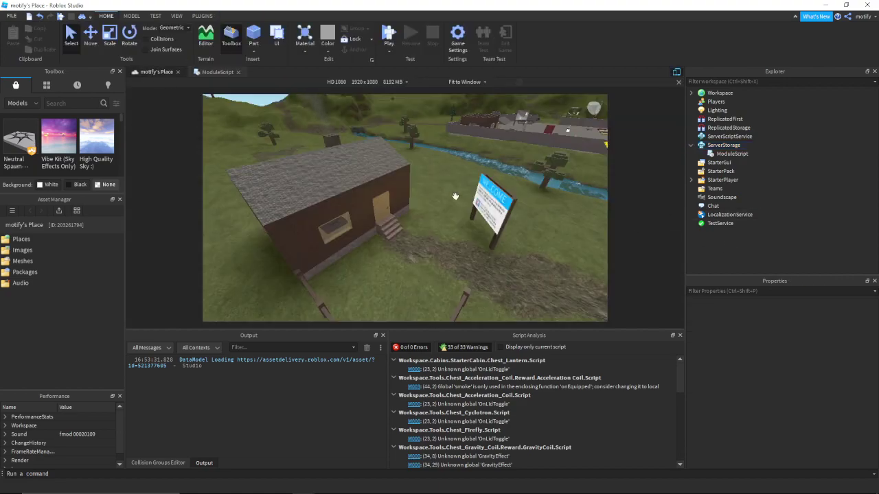
- In Game Settings > Security, enable Allow HTTP Requests and Studio Access to API Services, then save
click(455, 46)
click(255, 149)
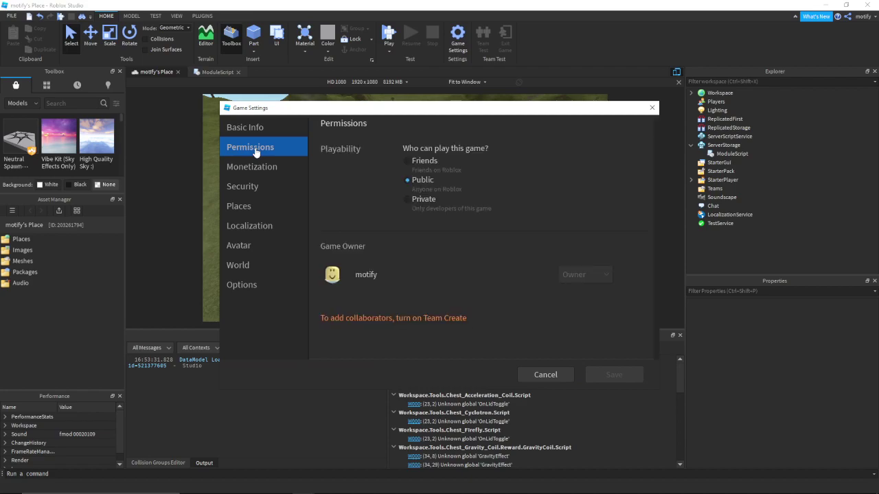
click(254, 188)
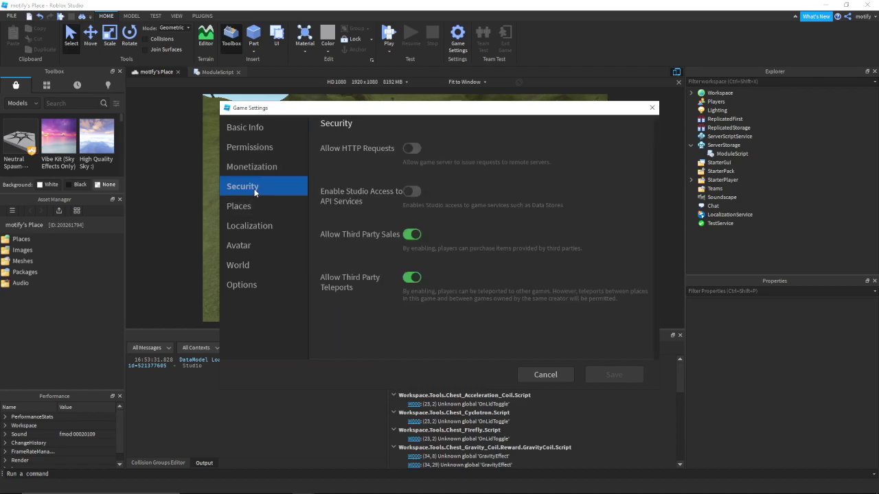
click(409, 150)
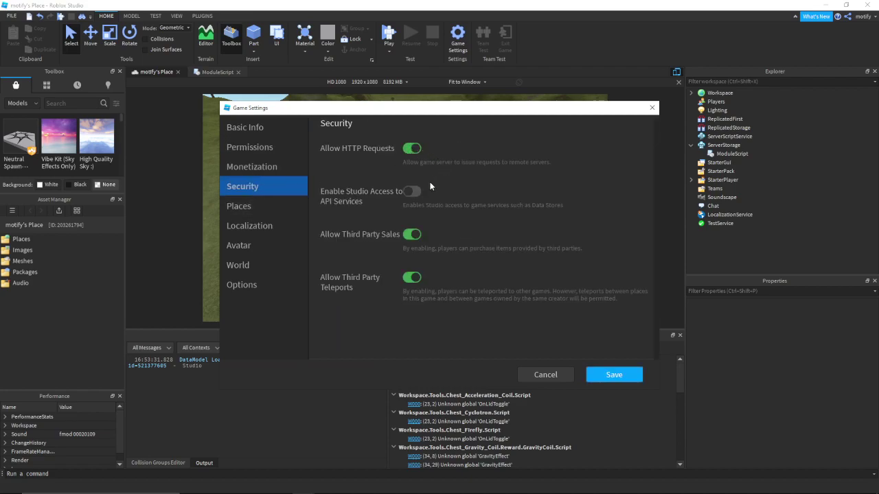
click(415, 192)
click(610, 373)
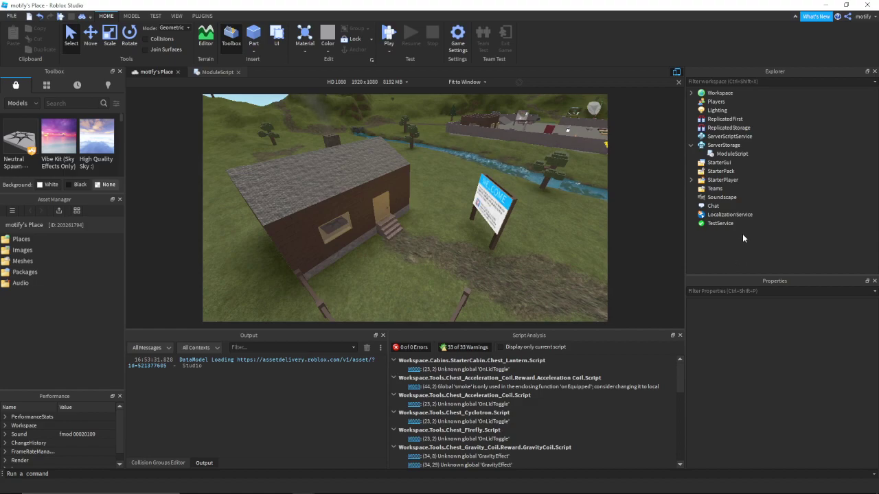
mouse_move(247, 490)
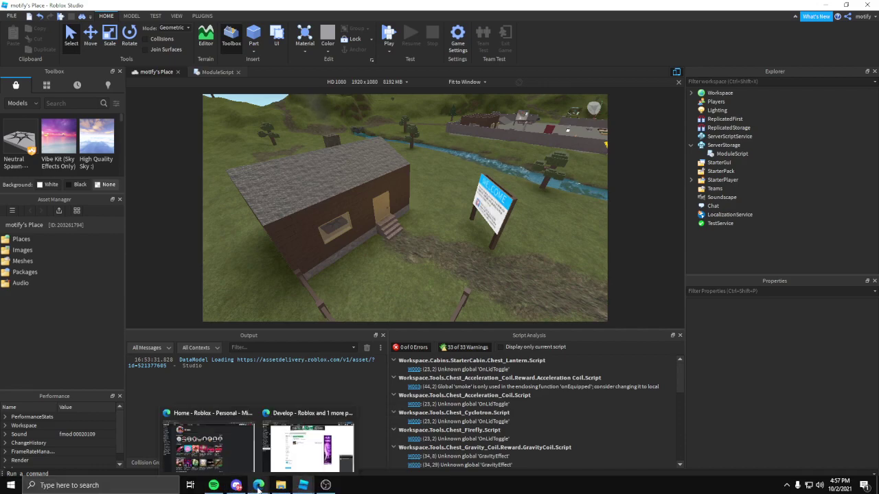
click(307, 447)
- Create a Slack workspace named ROBLOX with the project name Webhooks
click(186, 8)
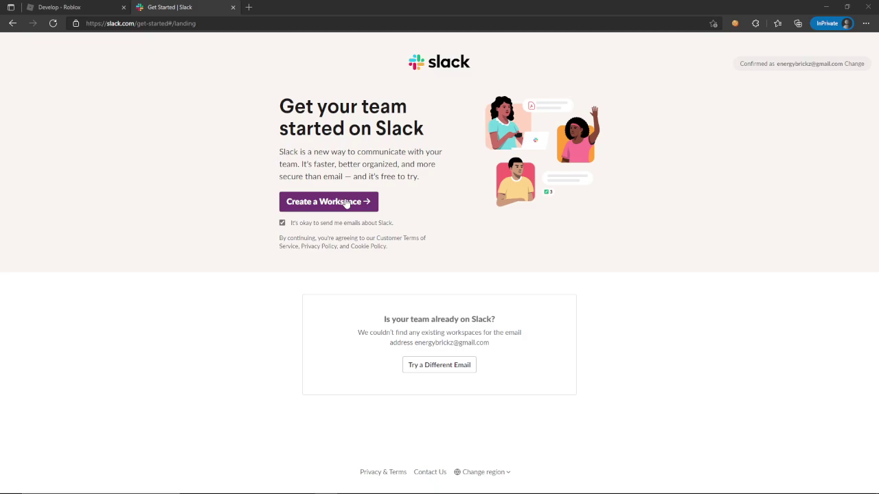
click(347, 202)
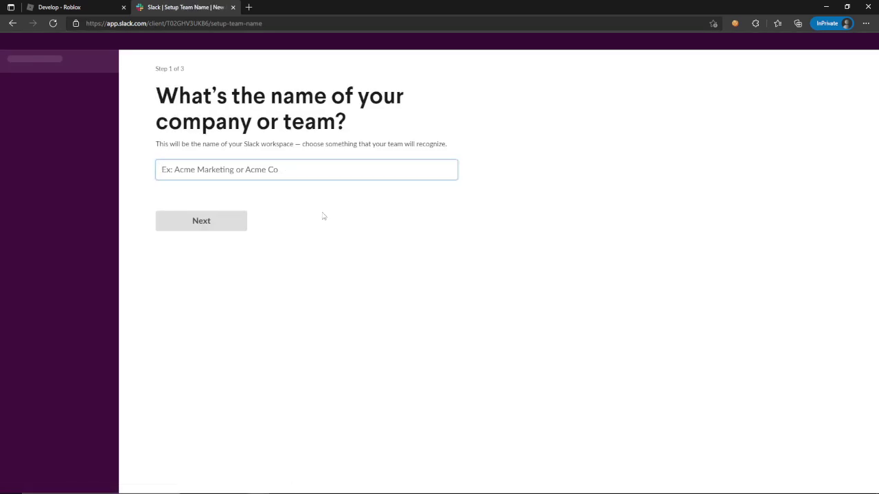
text(ROBLOX)
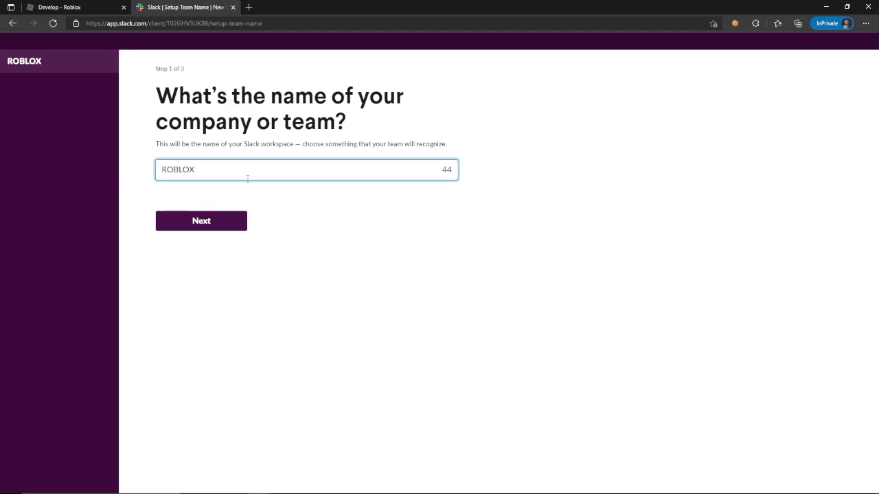
key(Return)
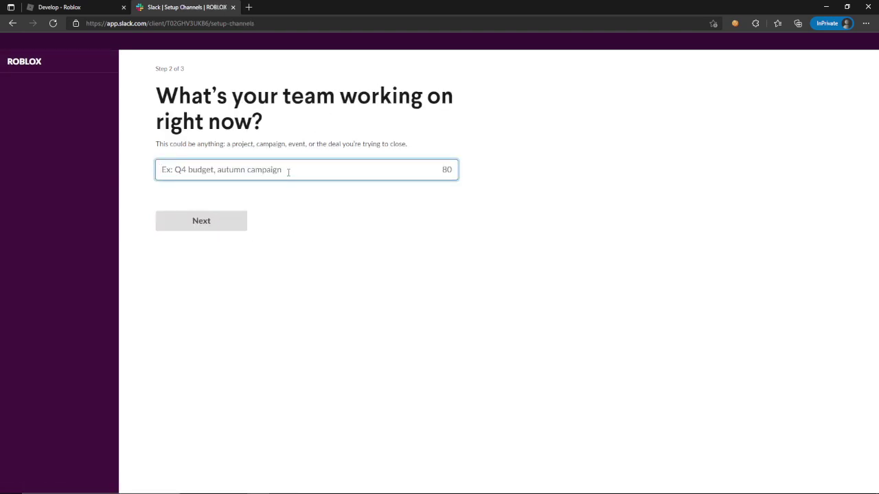
text(Webhooks)
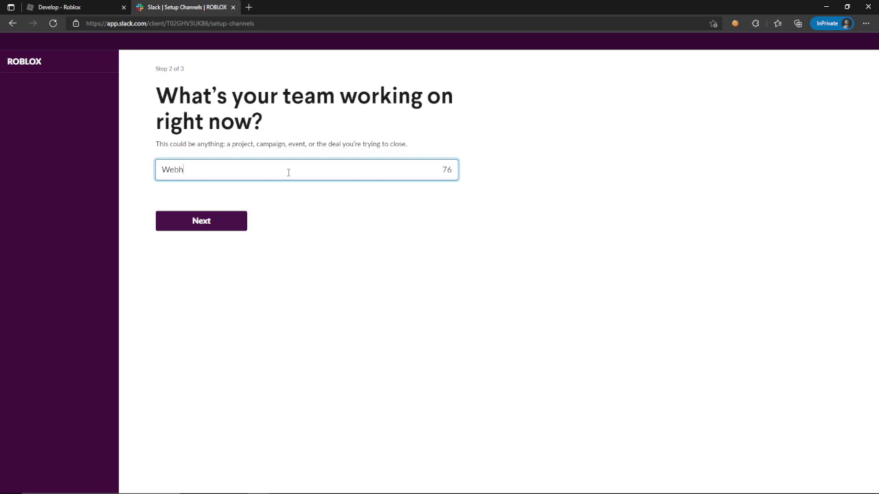
click(227, 225)
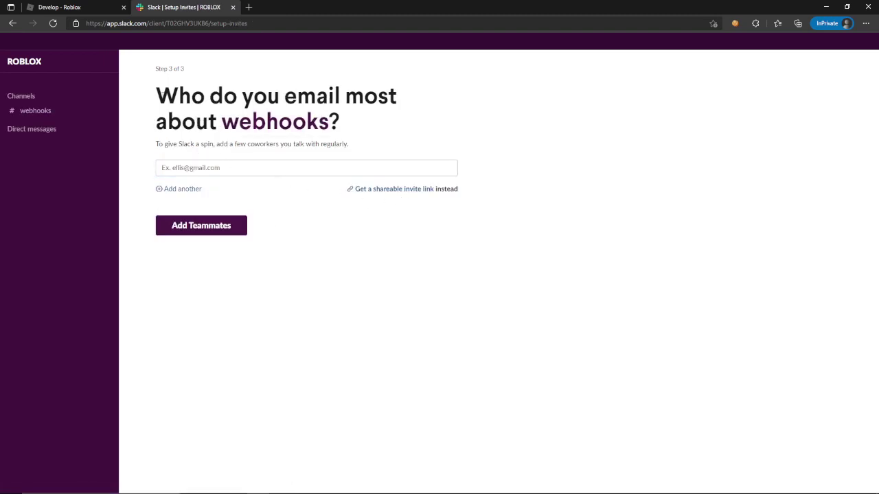
- Skip inviting teammates to the workspace
drag(156, 86, 314, 122)
click(362, 144)
click(276, 226)
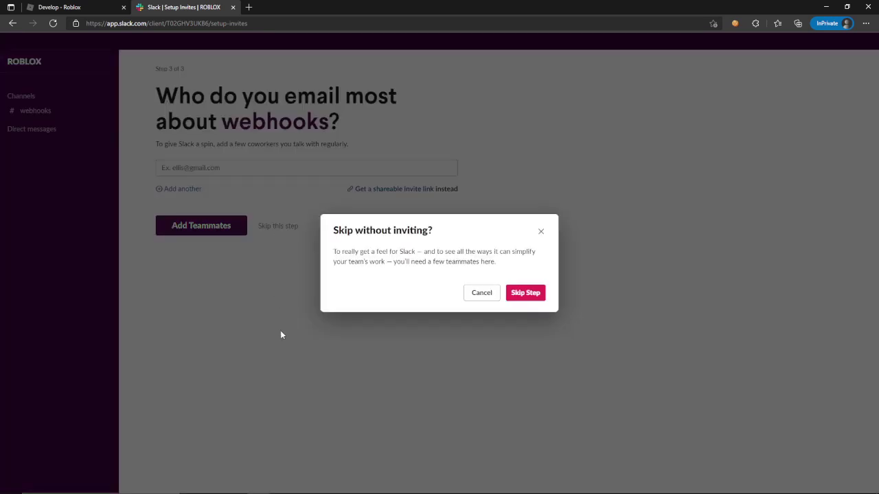
click(523, 297)
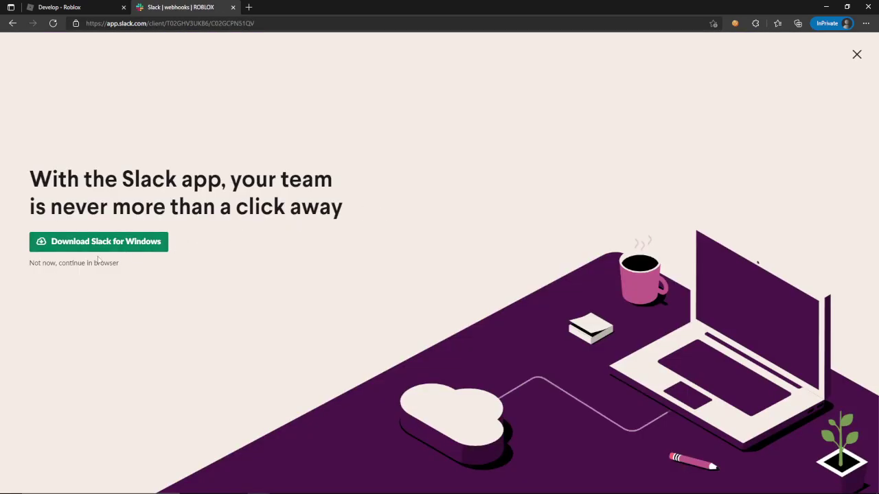
- Continue using Slack in the browser, dismiss the intro popup, and return to #webhooks
drag(29, 177, 325, 200)
click(325, 200)
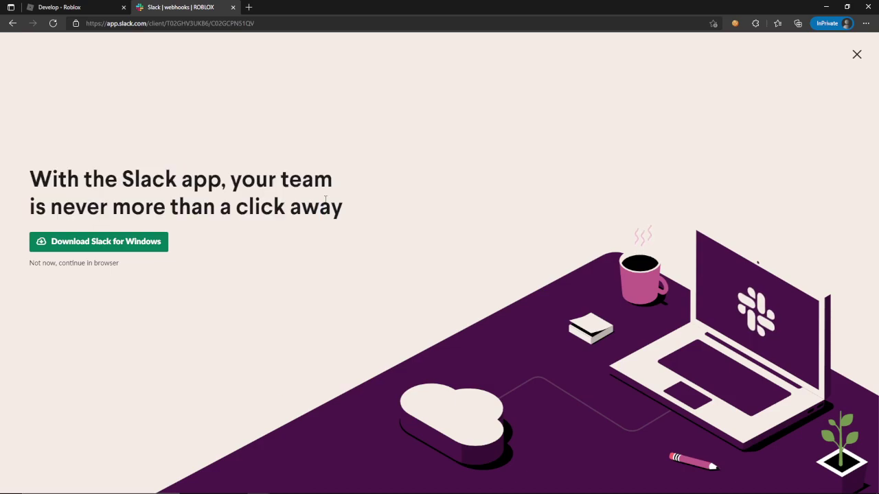
click(104, 263)
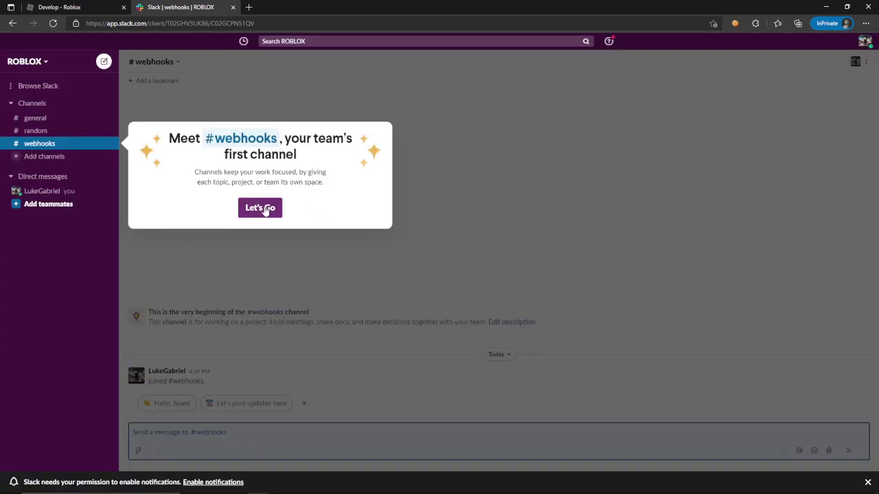
click(267, 209)
click(304, 182)
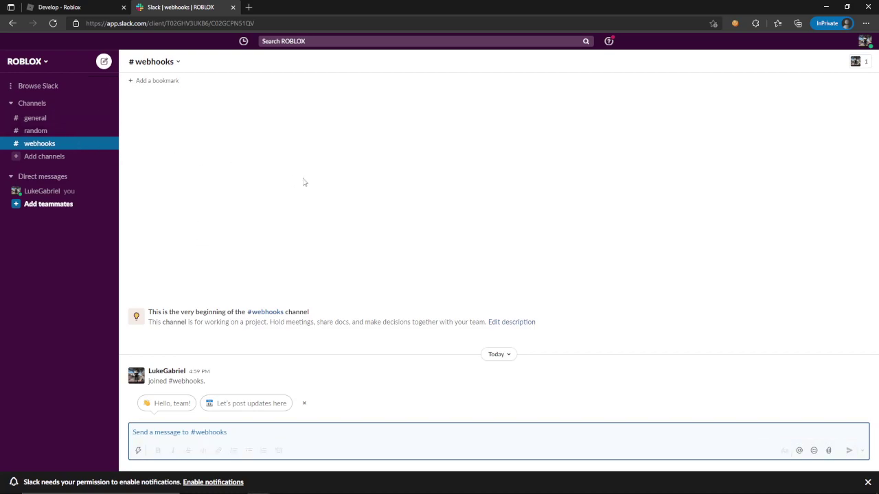
click(65, 119)
click(61, 131)
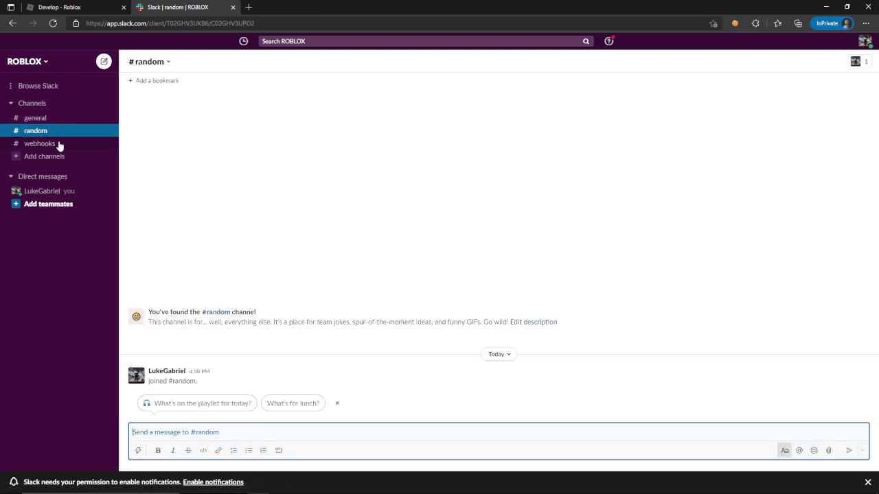
click(58, 144)
- From the #webhooks channel details Integrations, add an app and search 'incoming'
right_click(32, 145)
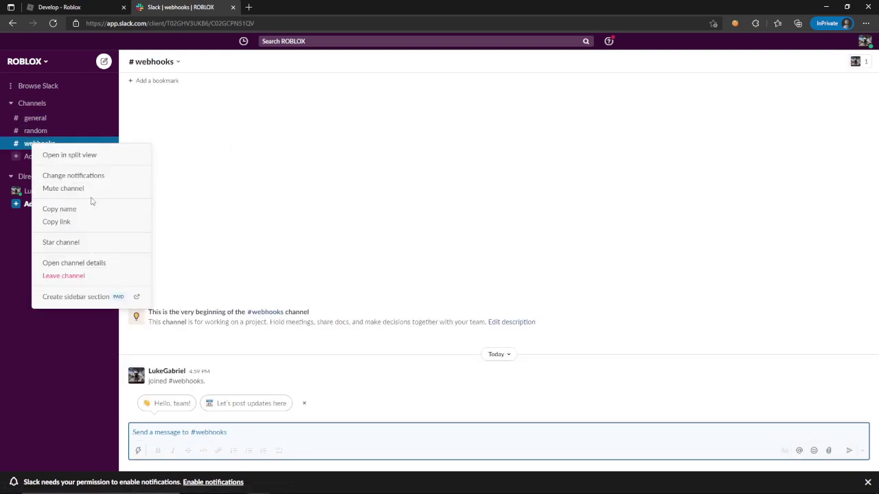
click(82, 263)
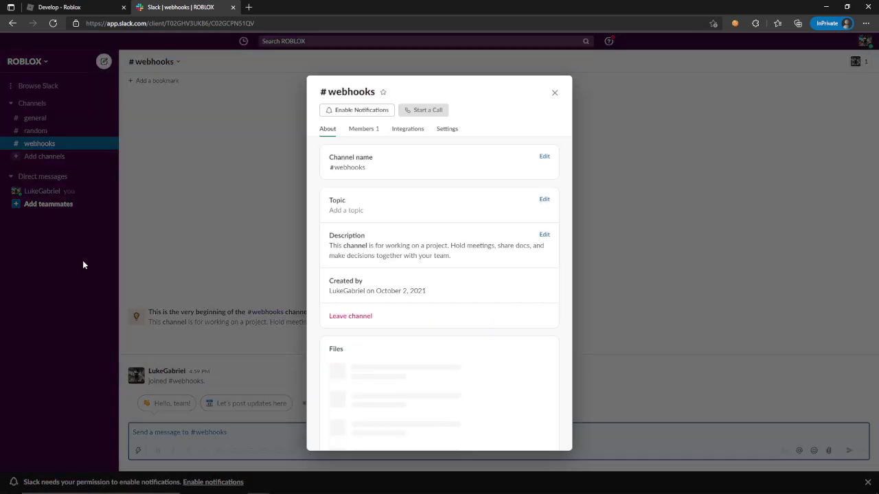
click(403, 134)
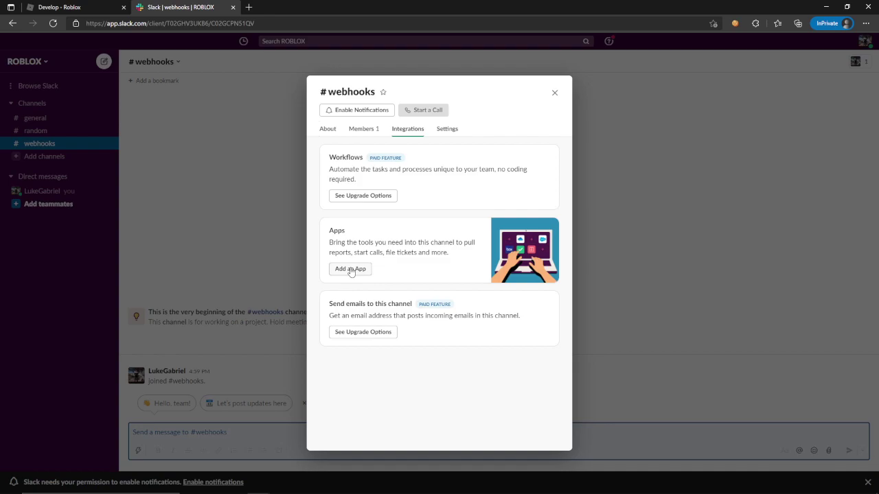
click(350, 269)
text(incoming)
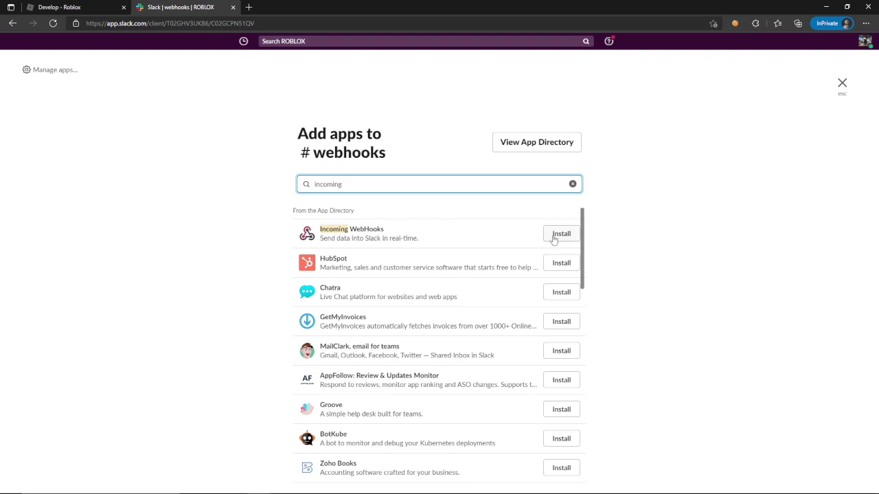
- Install Incoming WebHooks and add an integration posting to #webhooks
click(560, 234)
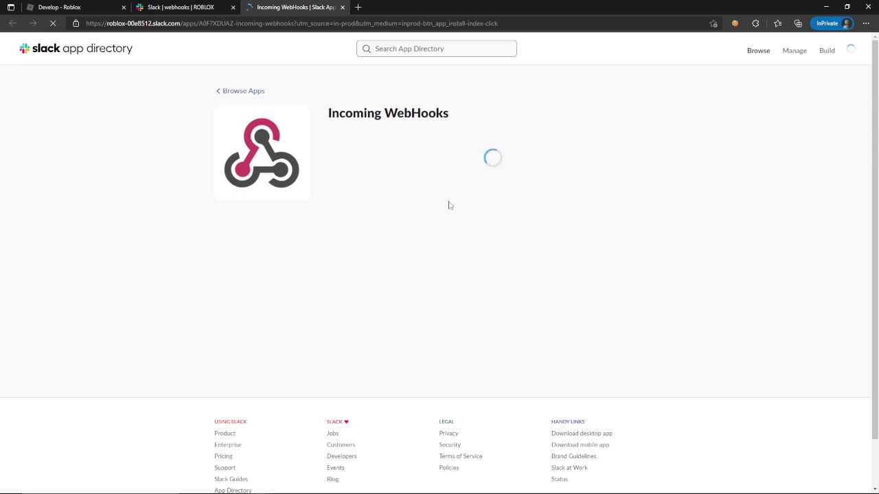
click(252, 221)
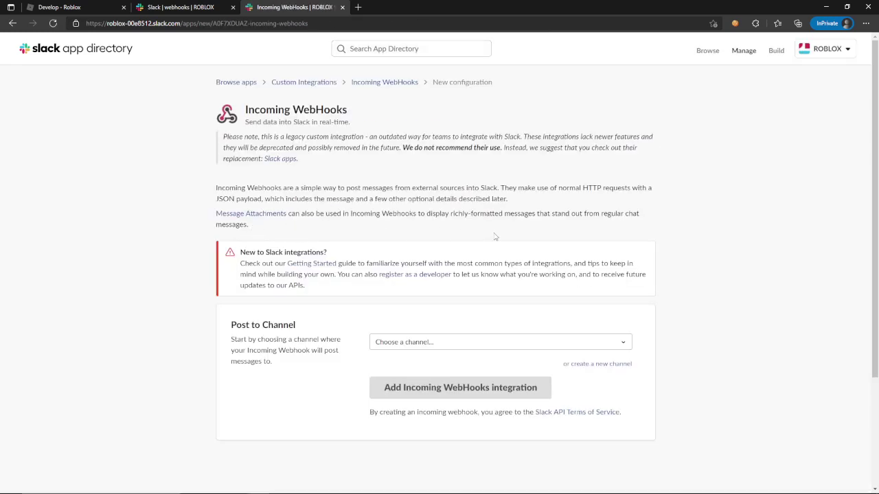
scroll(494, 235, down, 1)
click(465, 276)
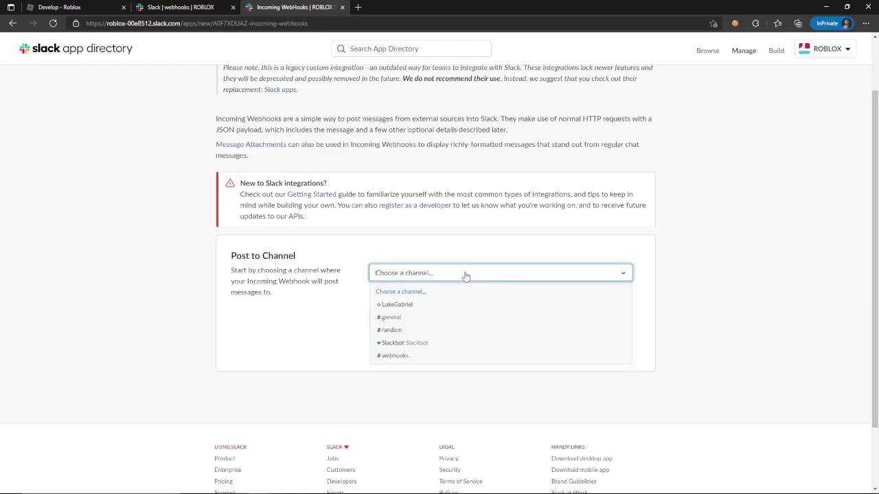
click(400, 357)
click(465, 327)
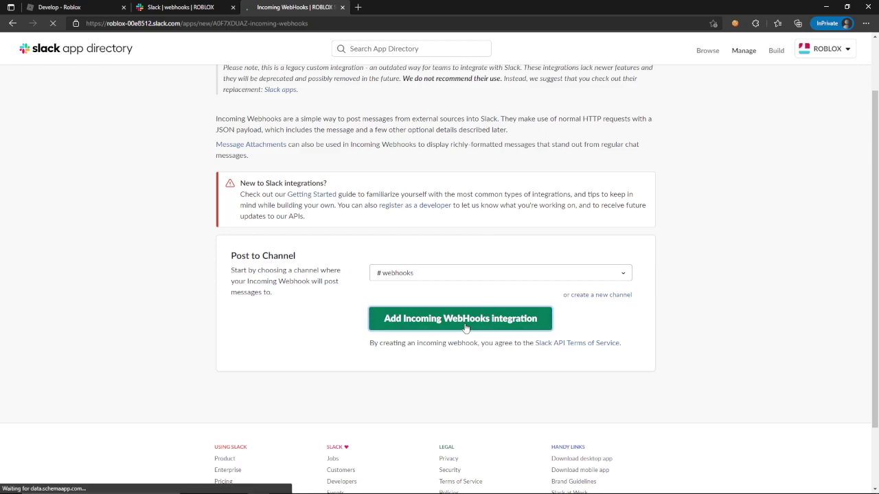
- Select the full generated Webhook URL to copy it
scroll(464, 328, down, 2)
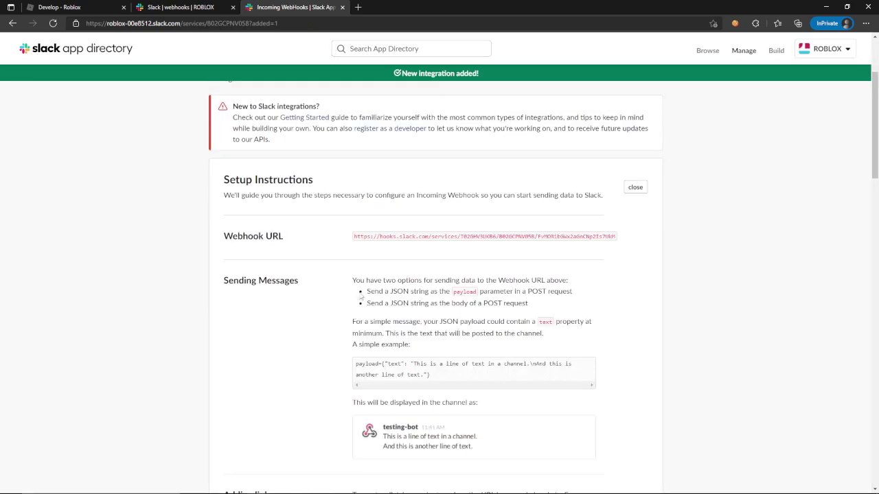
drag(238, 236, 615, 237)
click(288, 239)
drag(283, 236, 617, 236)
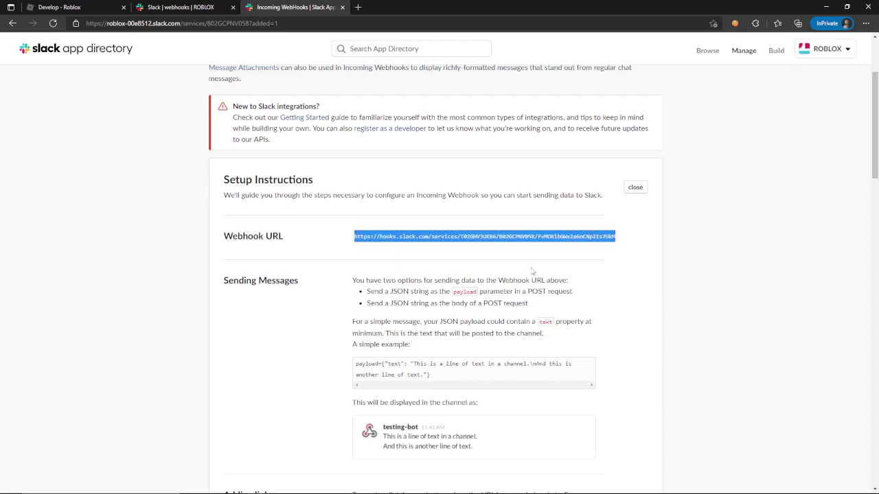
- In the ModuleScript, paste the Slack webhook URL over 'PASTE URL HERE' on line 2
mouse_move(303, 485)
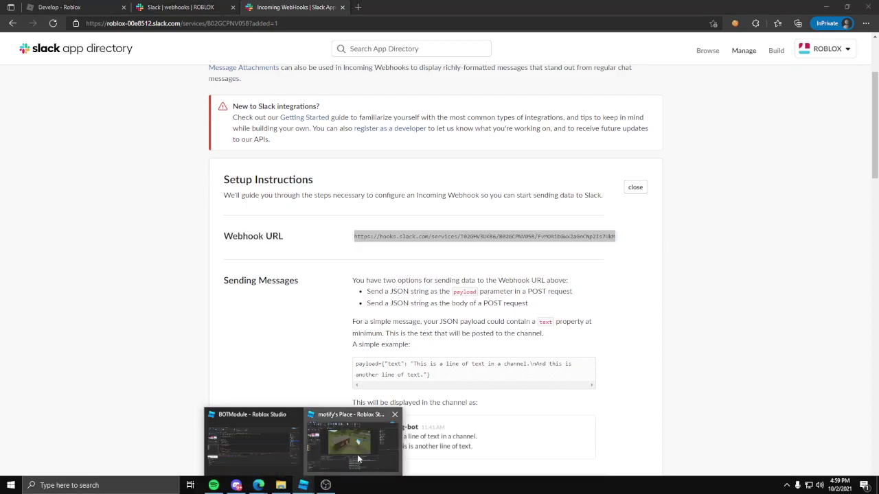
click(360, 460)
double_click(752, 154)
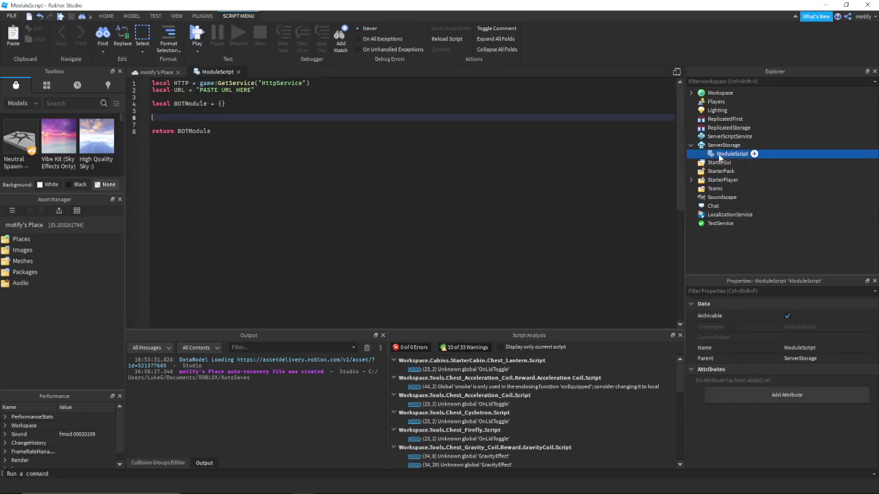
drag(200, 90, 252, 90)
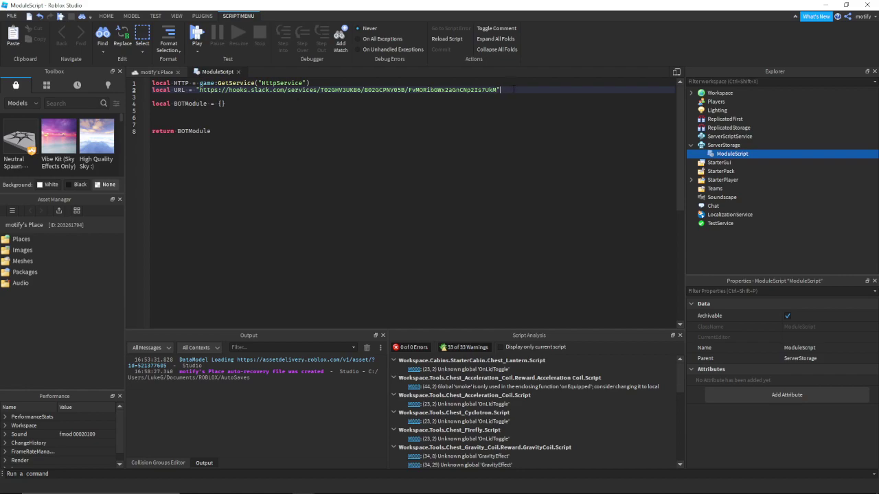
click(237, 117)
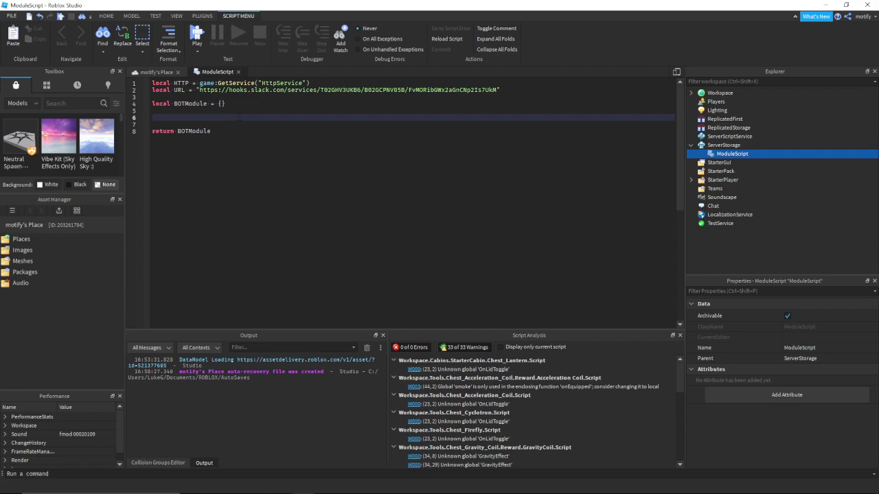
mouse_move(240, 488)
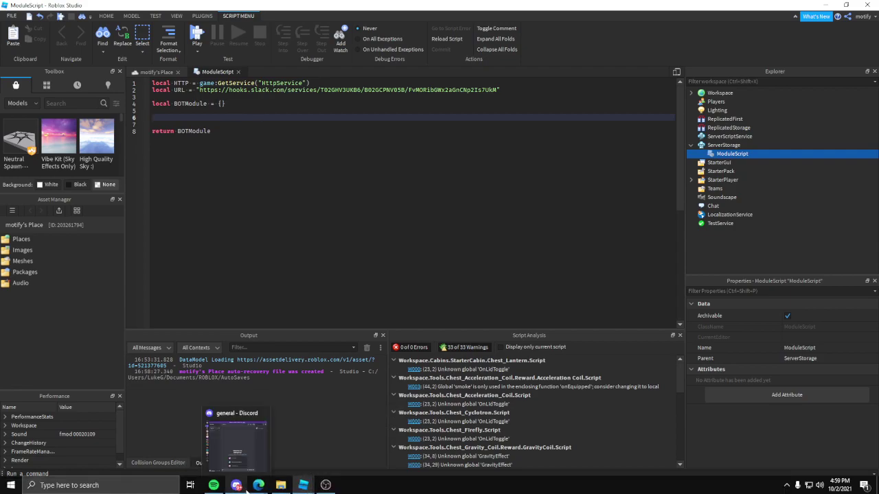
click(308, 457)
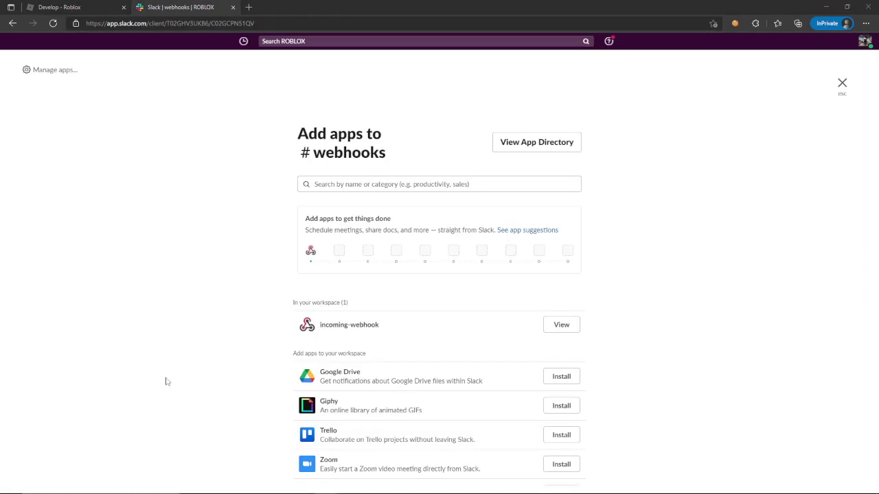
- Search 'out' and add the Outgoing WebHooks integration to the Slack workspace
click(414, 184)
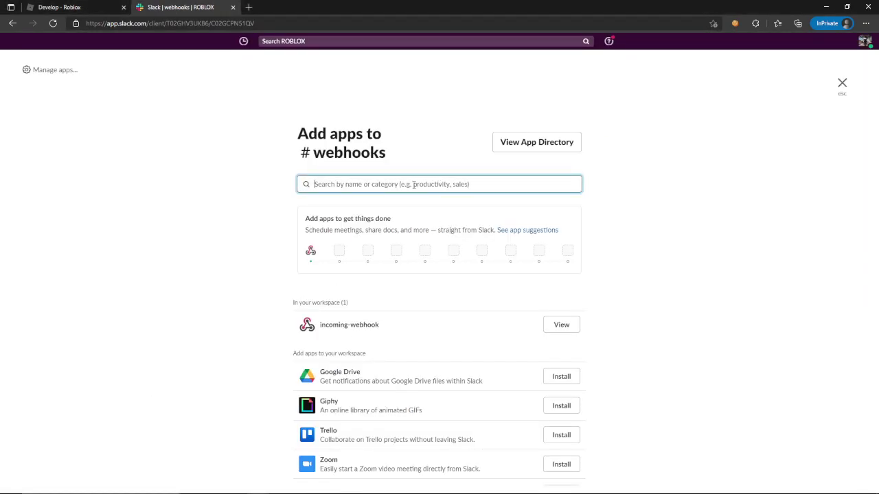
text(outgoing)
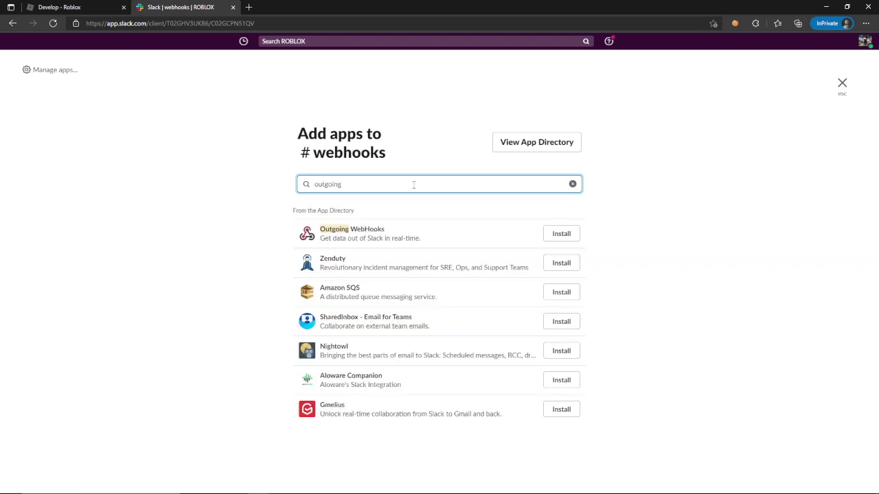
click(566, 237)
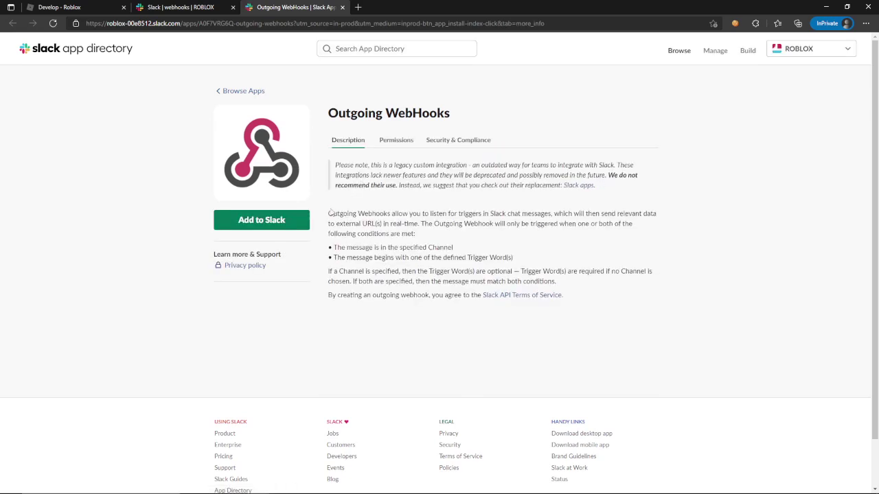
click(278, 231)
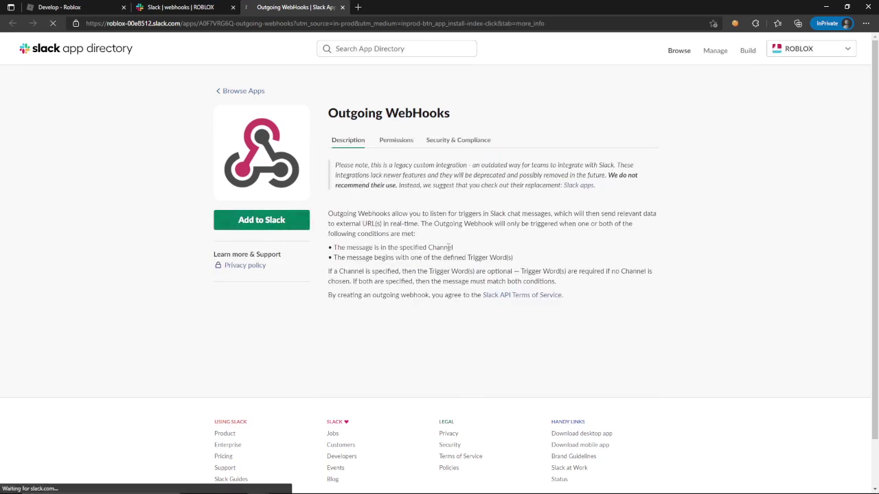
click(351, 389)
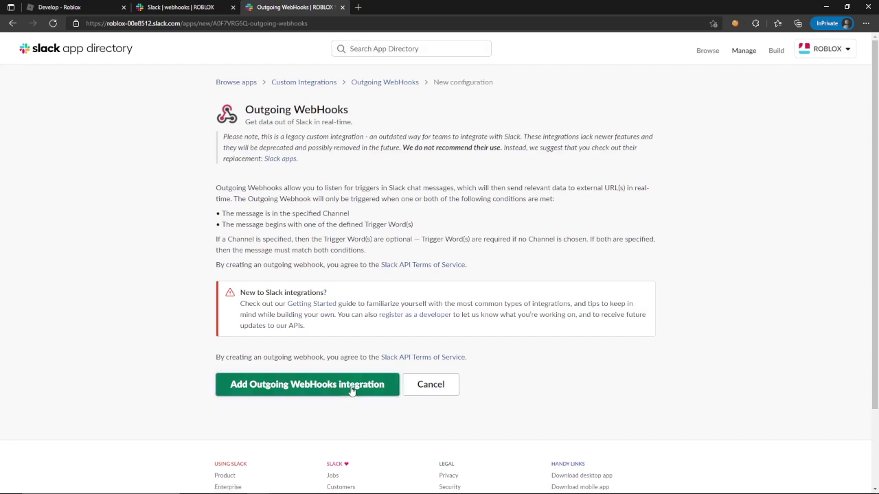
scroll(486, 325, down, 7)
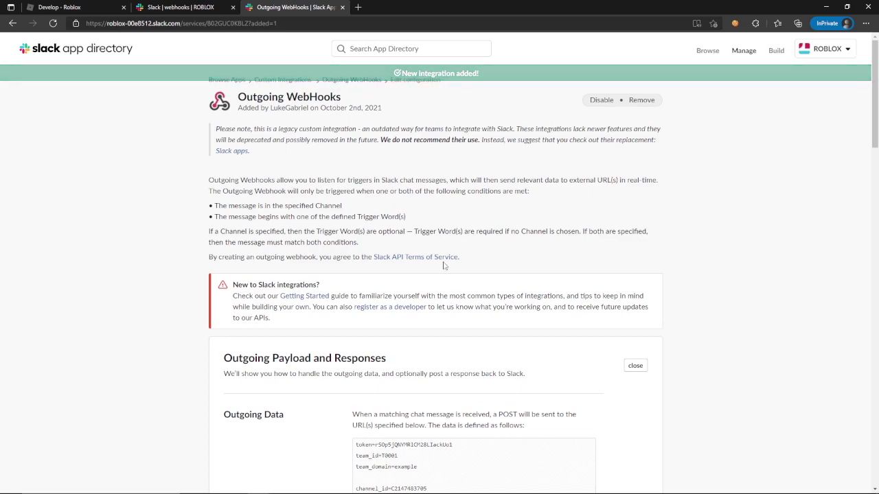
- Close the Outgoing WebHooks page and add-apps dialog, then open a new browser tab
click(342, 8)
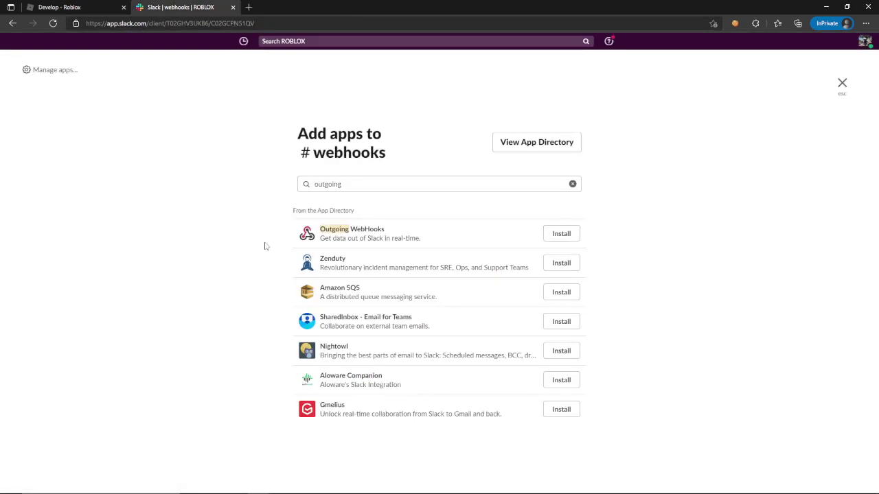
click(842, 84)
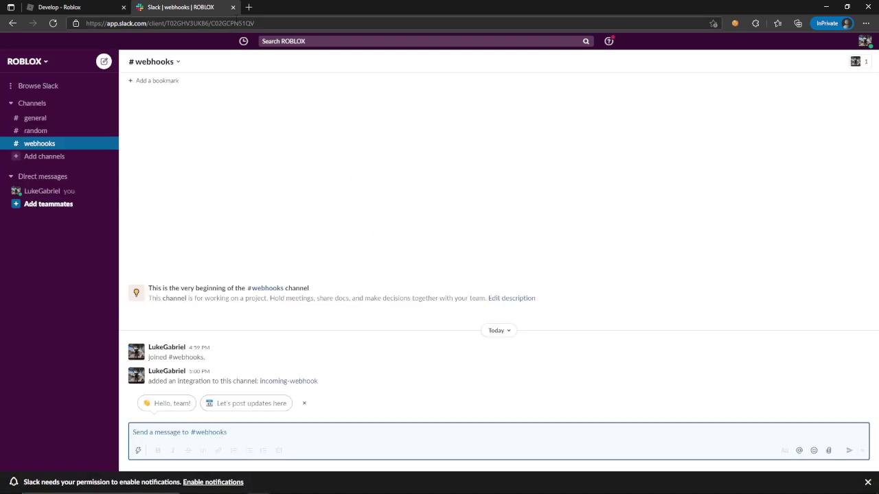
click(248, 7)
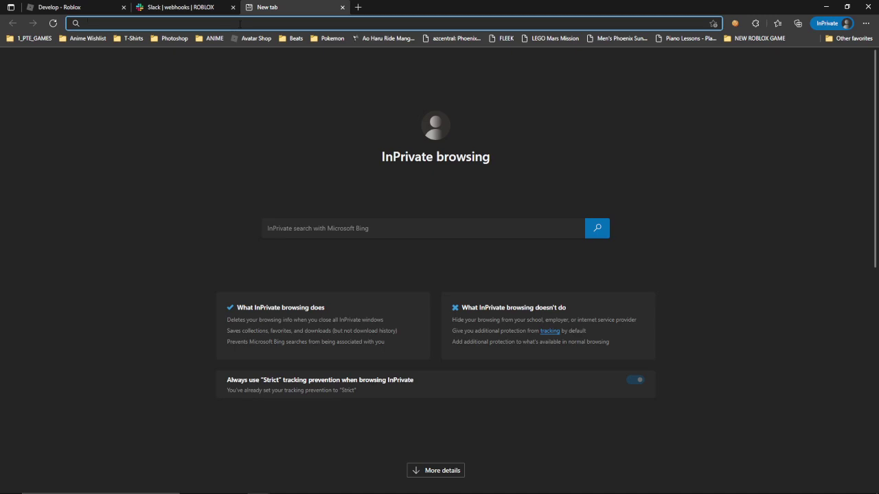
- Search 'slack to discord', open Zapier's Discord + Slack page, sign up with Google, and start the zap
text(slack to discord)
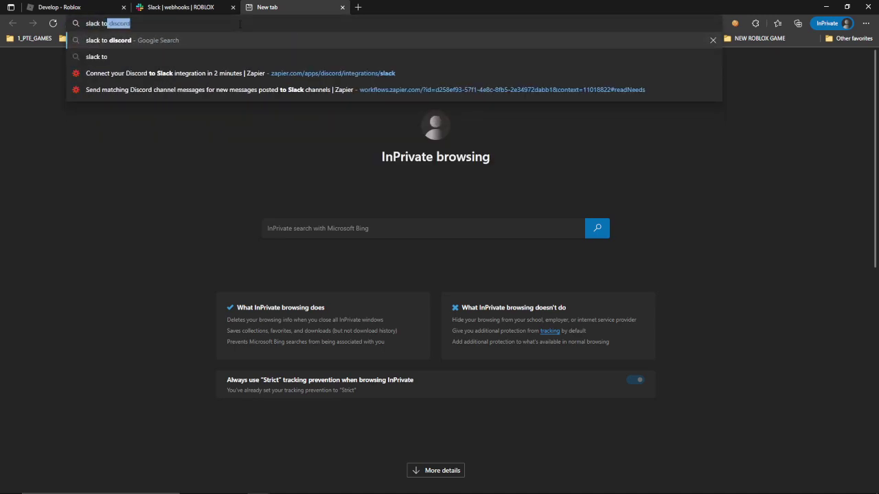
key(Return)
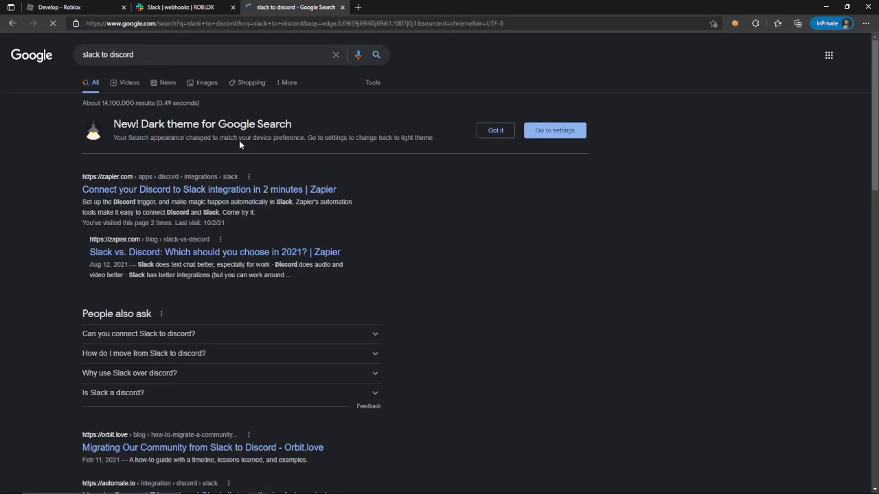
click(121, 195)
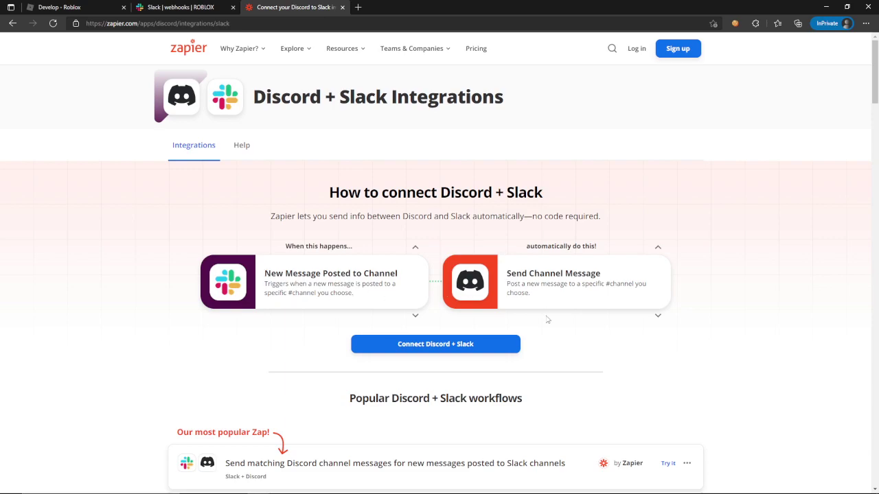
click(486, 351)
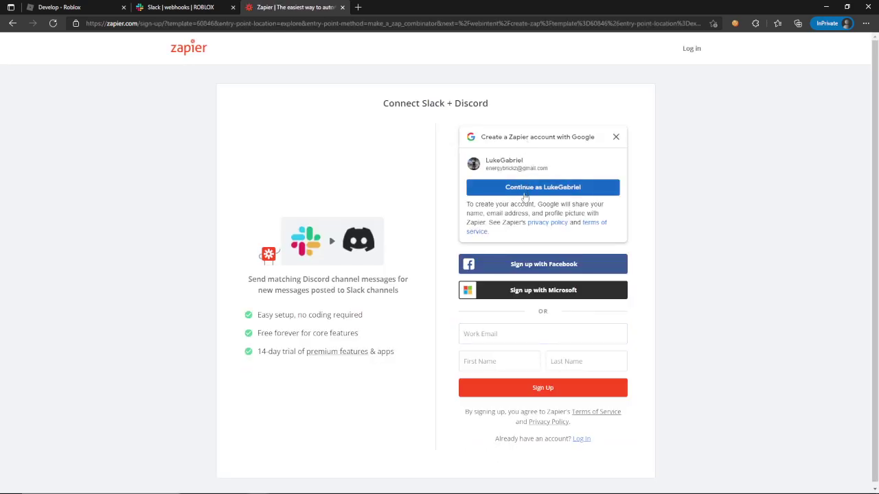
click(526, 196)
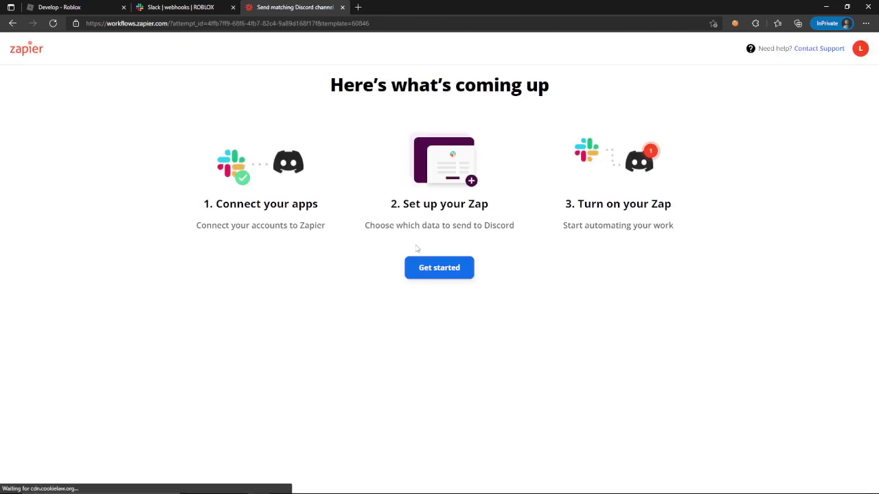
click(439, 270)
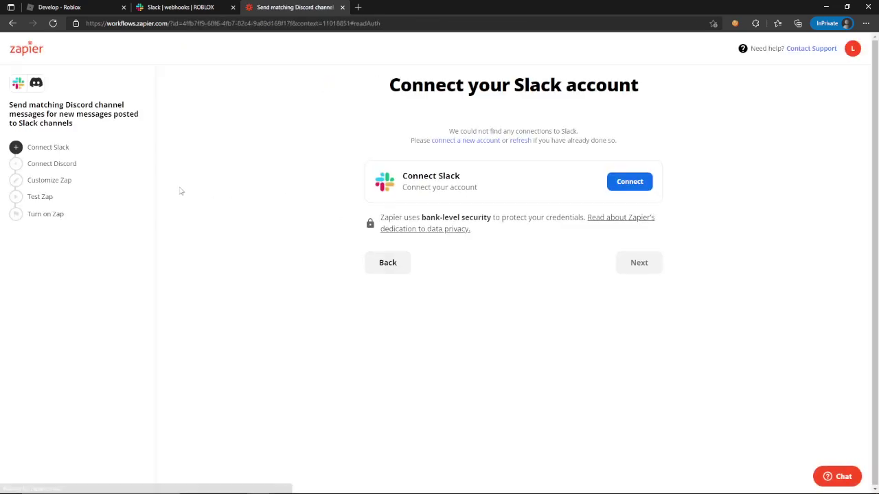
- Connect the Slack account to Zapier, granting access to the ROBLOX workspace
click(638, 184)
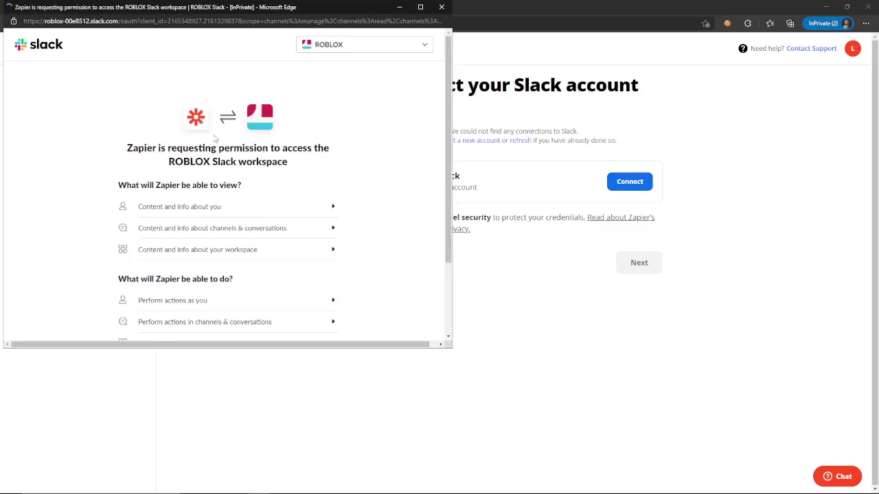
scroll(373, 231, down, 3)
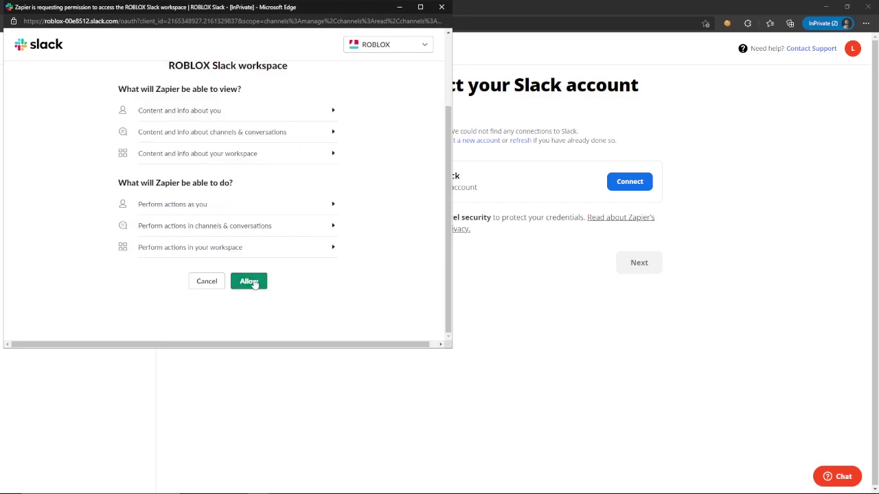
click(248, 281)
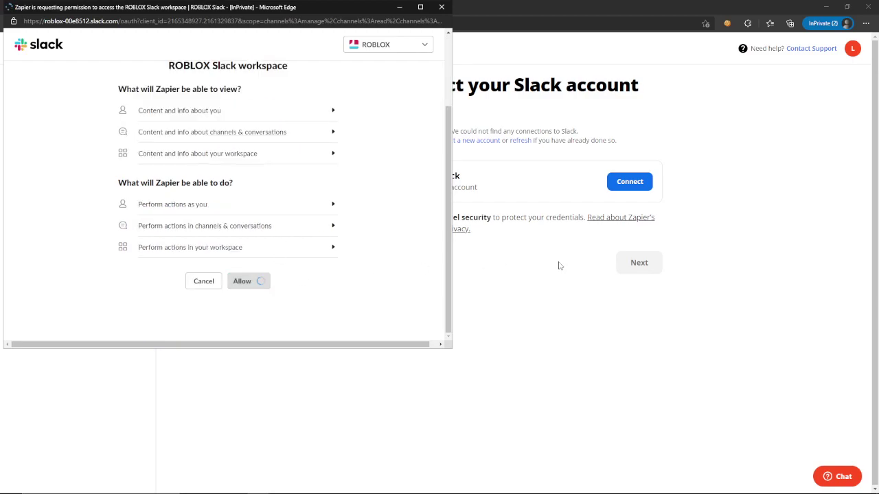
click(624, 250)
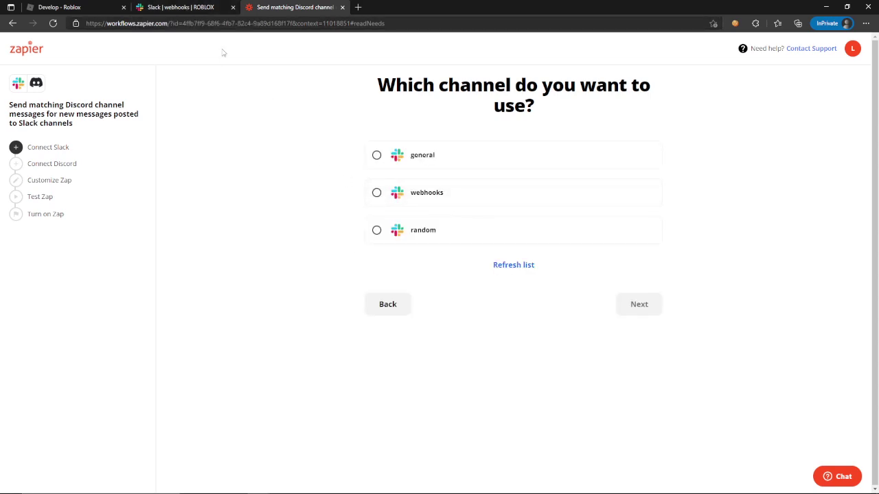
click(181, 6)
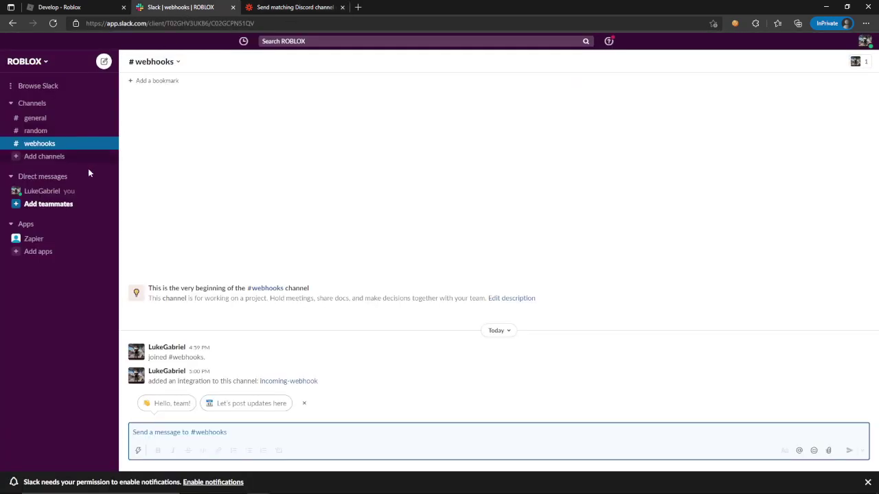
click(327, 8)
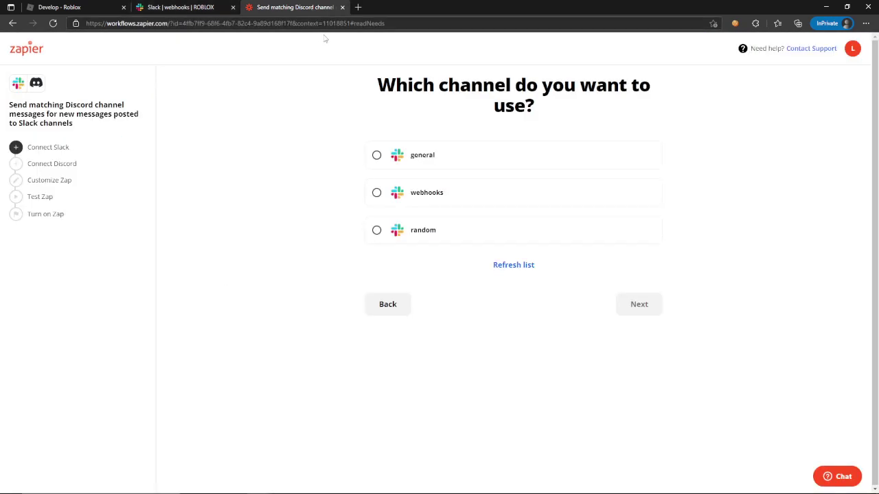
- Set the Slack trigger channel to webhooks and Trigger for Bot Messages to True
click(429, 201)
click(638, 309)
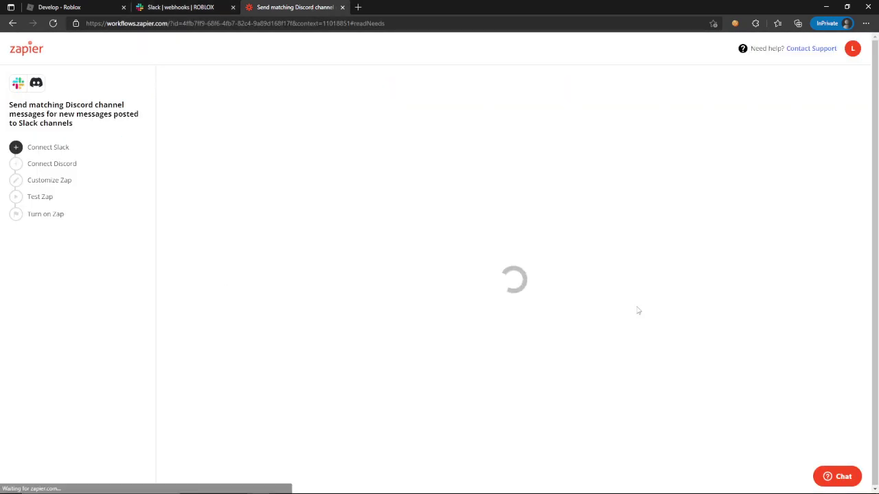
drag(395, 84, 642, 85)
click(644, 85)
click(443, 140)
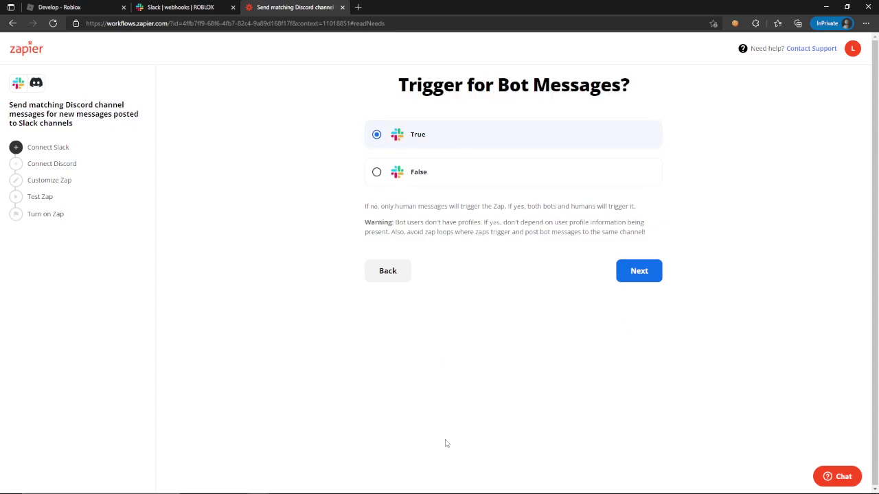
mouse_move(303, 484)
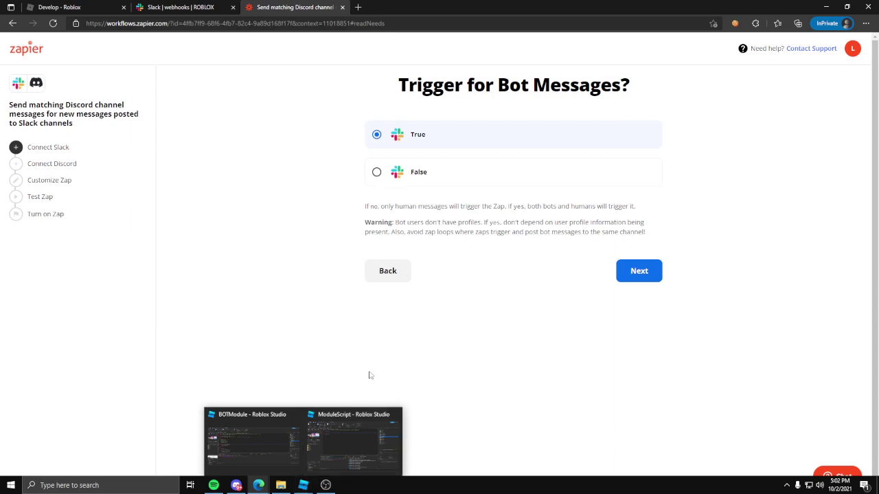
click(635, 272)
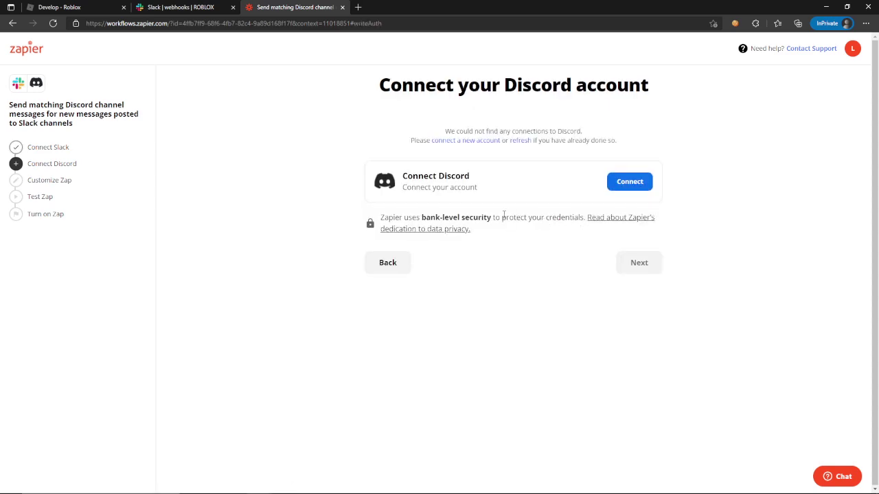
- Connect Discord by authorizing the Zapier bot for the test server
click(622, 182)
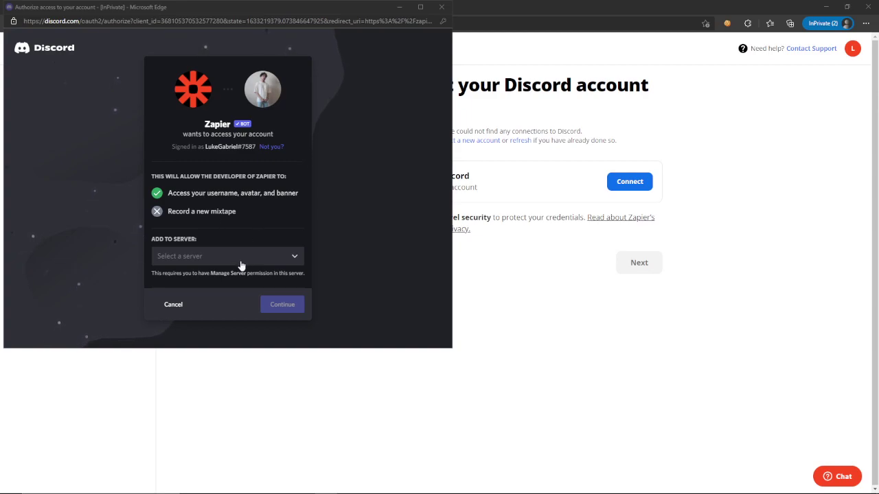
click(241, 263)
click(266, 227)
click(258, 256)
click(224, 332)
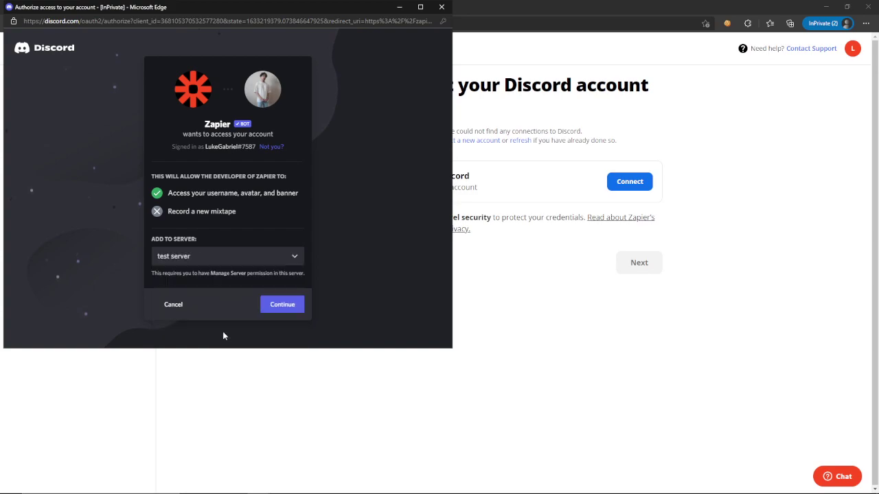
click(293, 305)
scroll(312, 297, down, 10)
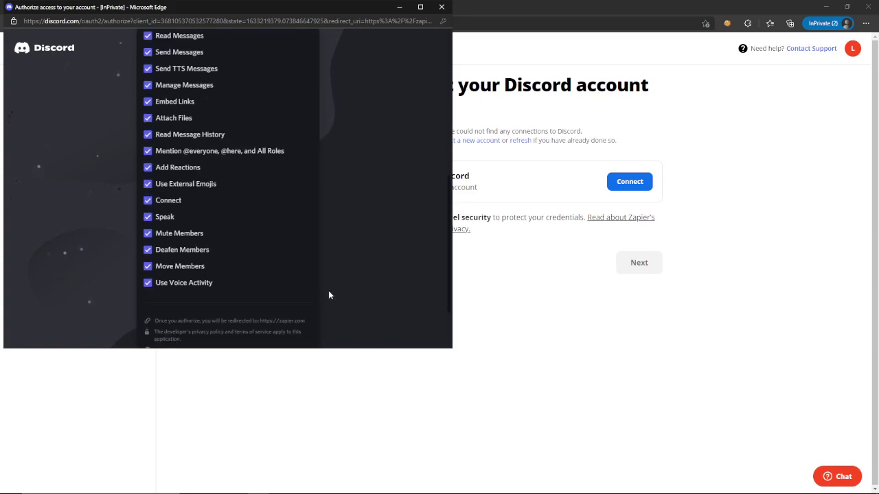
click(300, 337)
click(173, 250)
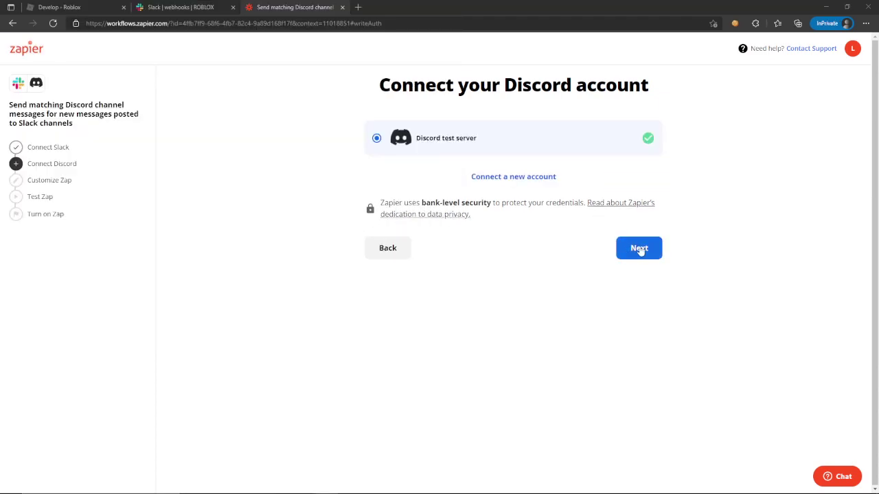
click(637, 248)
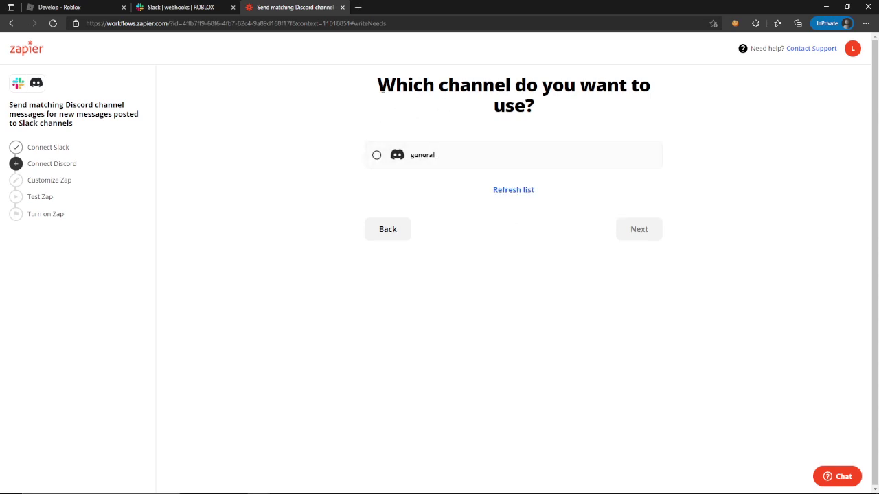
- Choose general as the Discord channel and continue to field mapping
triple_click(541, 102)
click(550, 109)
click(376, 155)
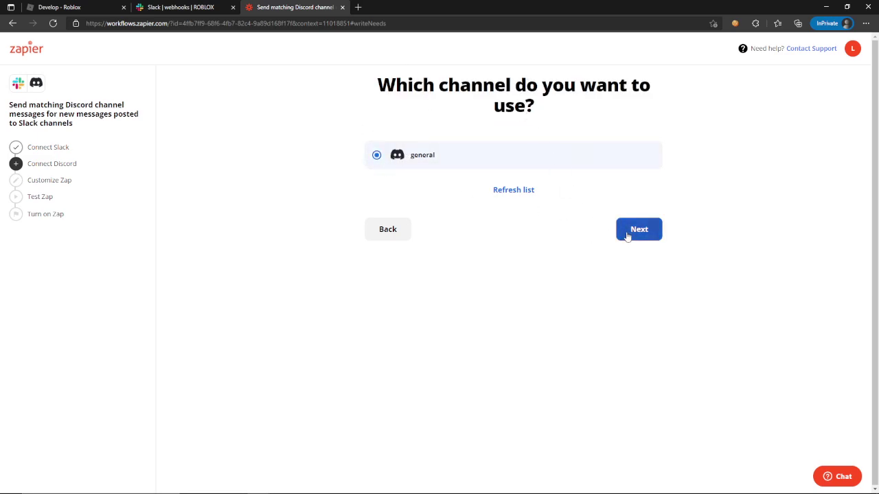
click(626, 234)
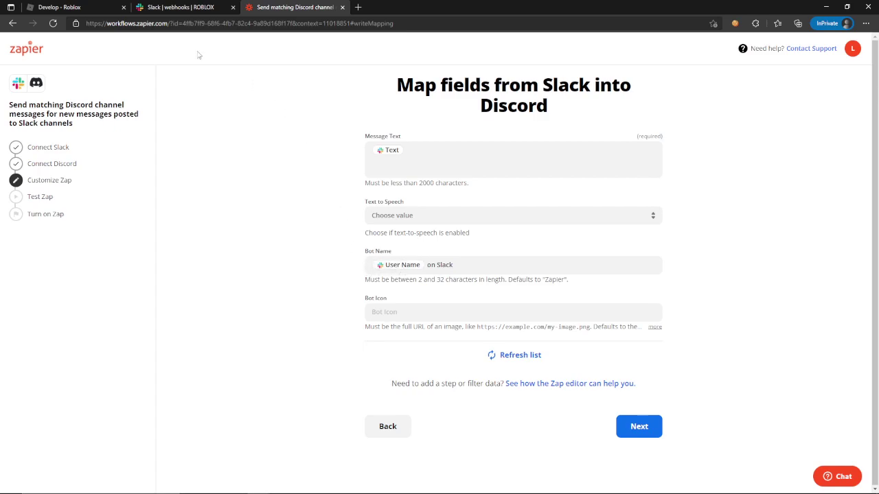
- Check the incoming-webhook message in the Slack #webhooks channel
click(180, 10)
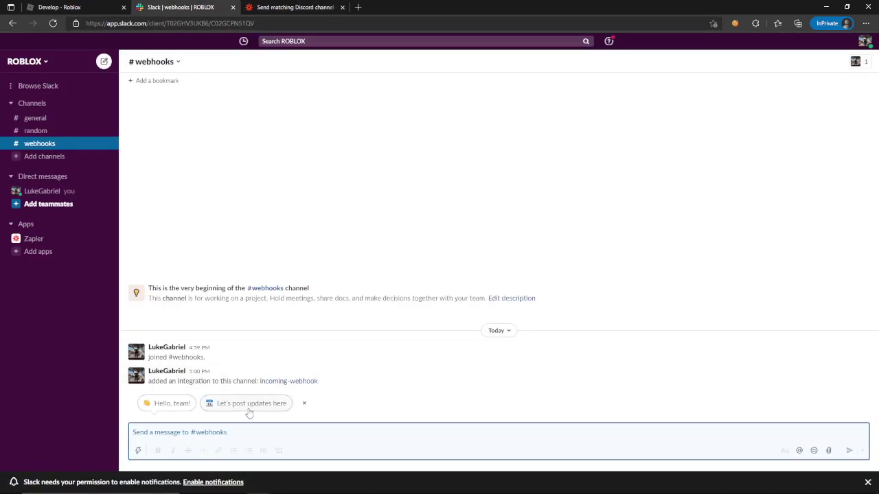
drag(327, 383, 261, 386)
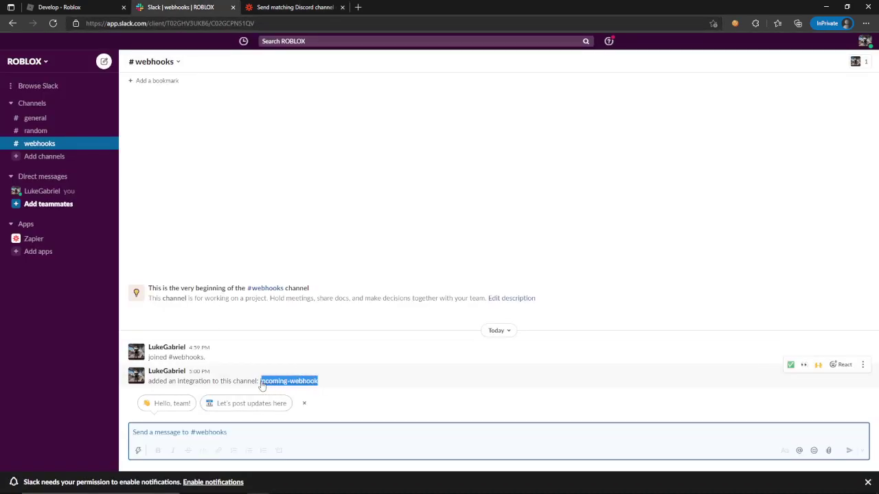
click(262, 385)
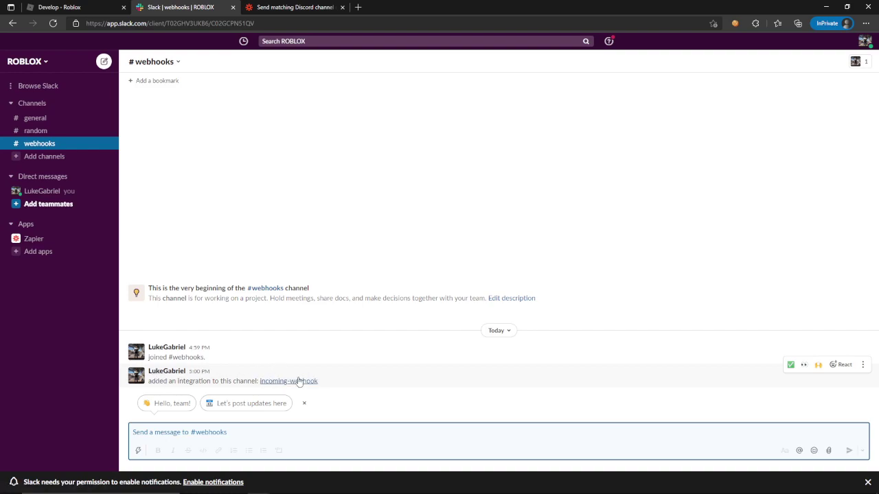
click(296, 8)
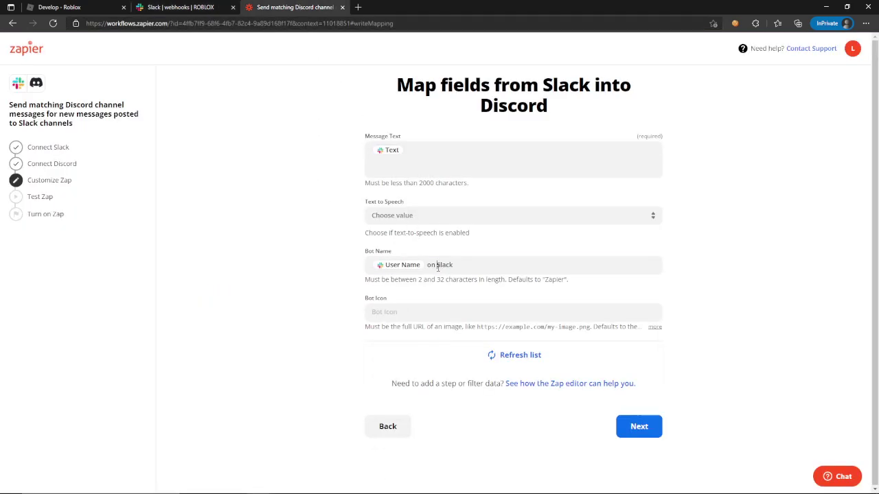
- Replace the Bot Name with ROBLOX BOT, leave Bot Icon empty, and continue
click(437, 267)
key(BackSpace)
text(RO)
key(Delete)
key(Delete)
key(Delete)
key(Delete)
key(Delete)
key(Delete)
key(Delete)
key(Delete)
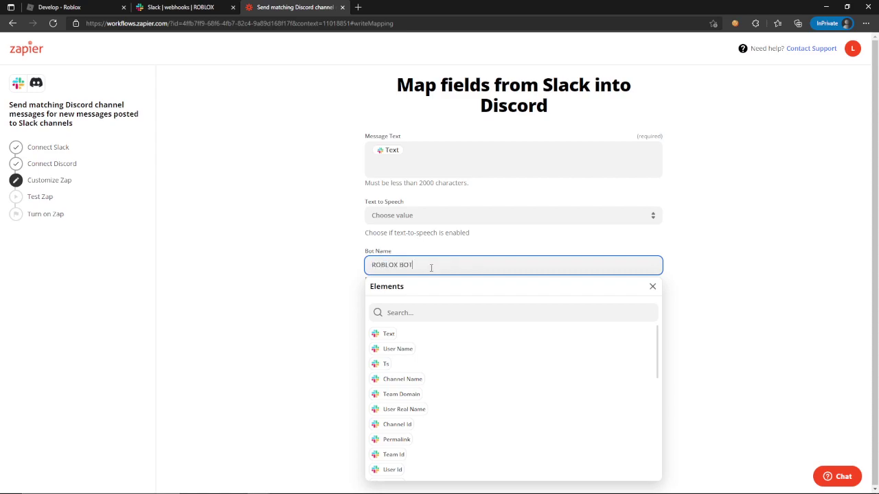
text(BLOX BOT)
click(310, 249)
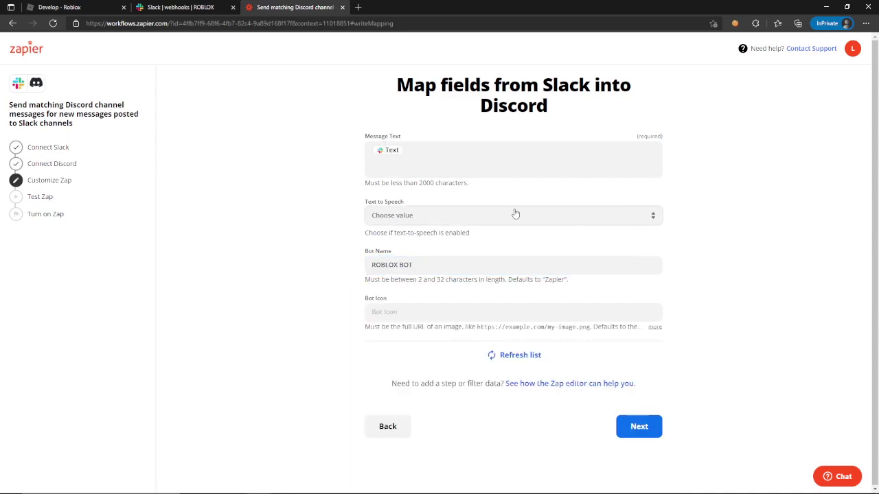
click(461, 311)
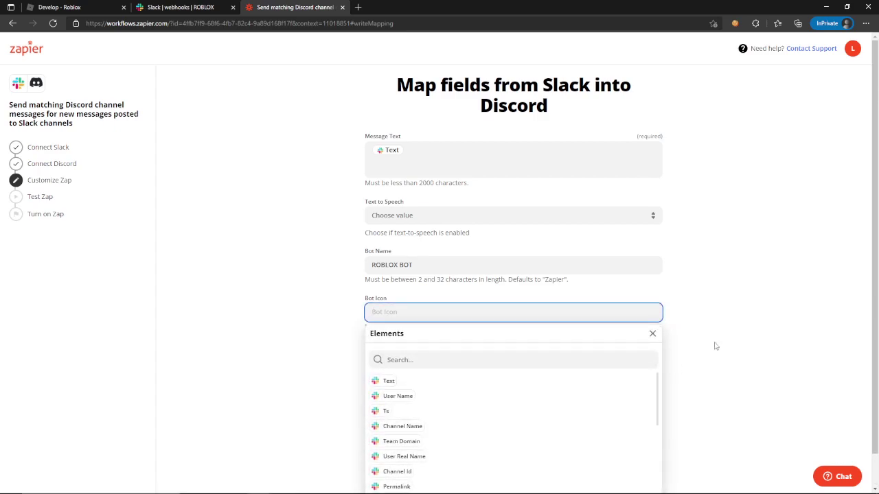
click(652, 336)
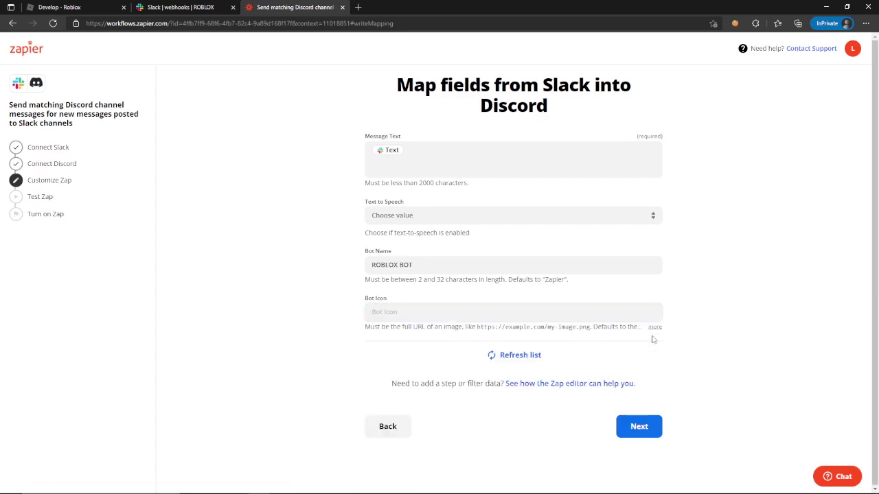
click(638, 426)
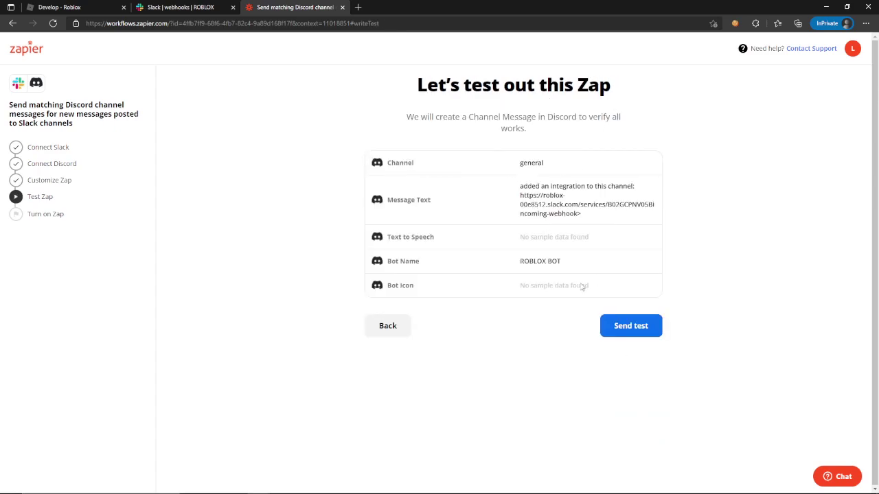
- Send Zapier's test message, verify ROBLOX BOT posted it in Discord's general channel, then continue
click(635, 328)
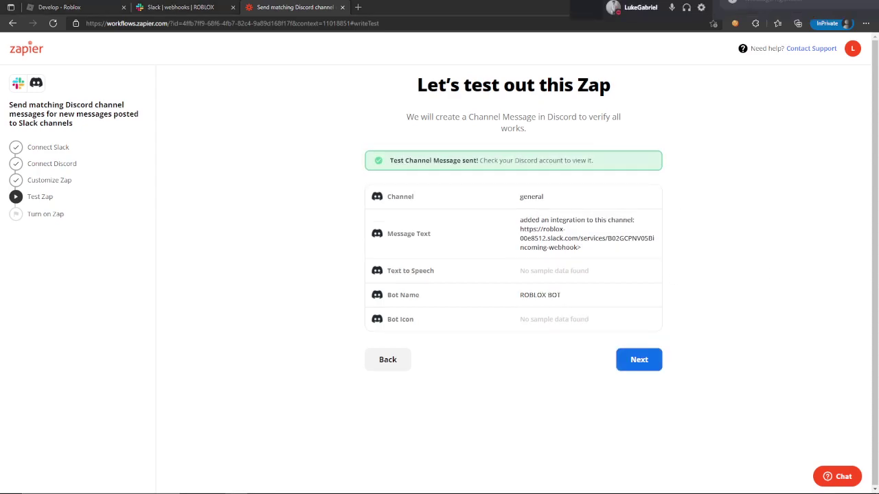
key(alt+Tab)
drag(232, 167, 297, 17)
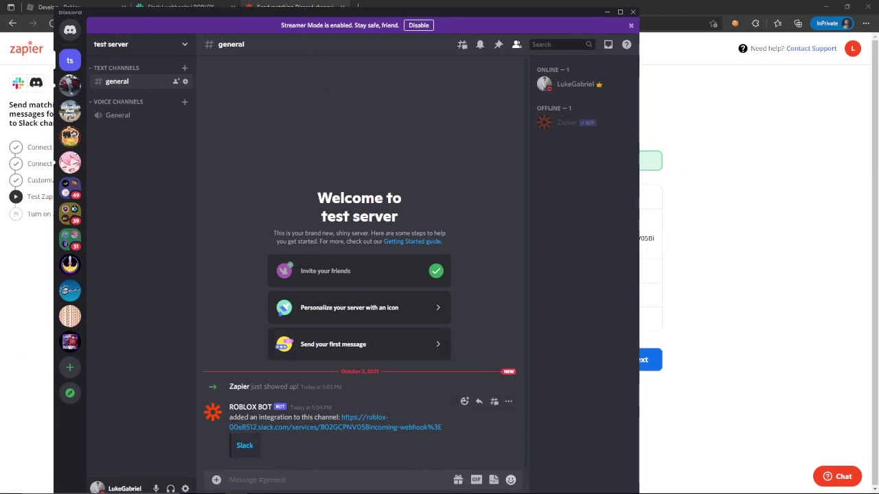
triple_click(277, 418)
click(375, 403)
drag(405, 19, 878, 0)
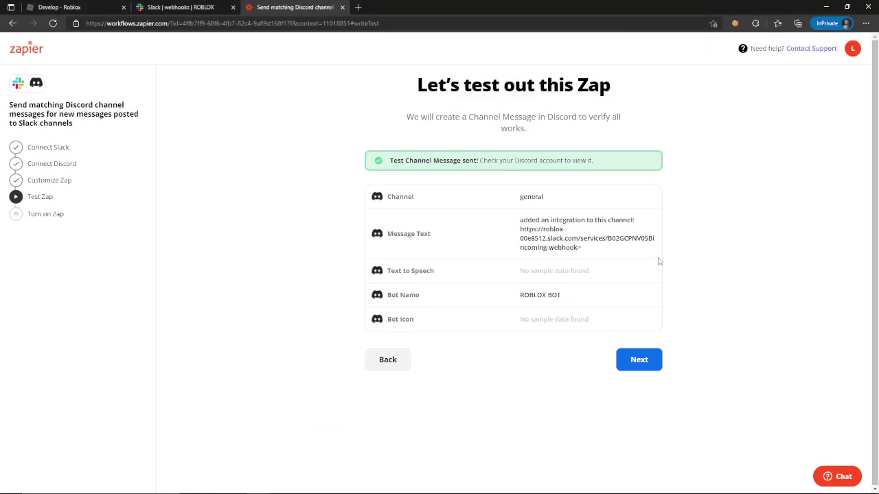
click(648, 362)
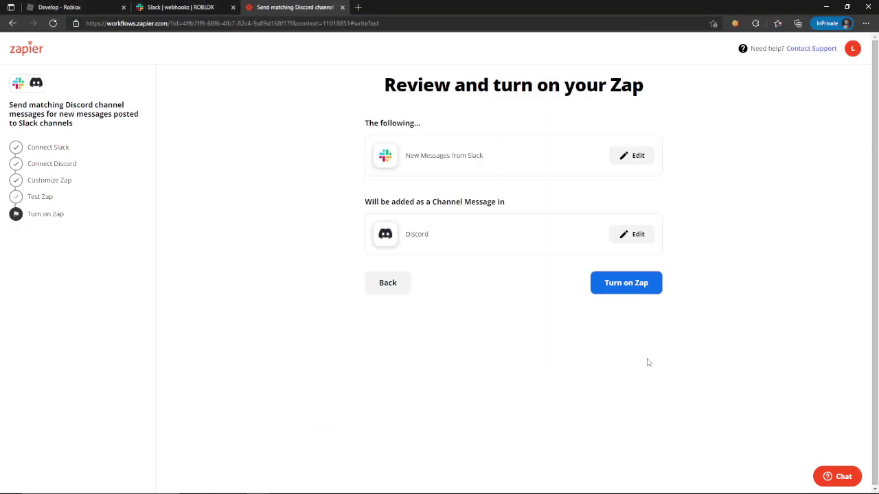
- Turn on the Slack-to-Discord Zap
click(626, 285)
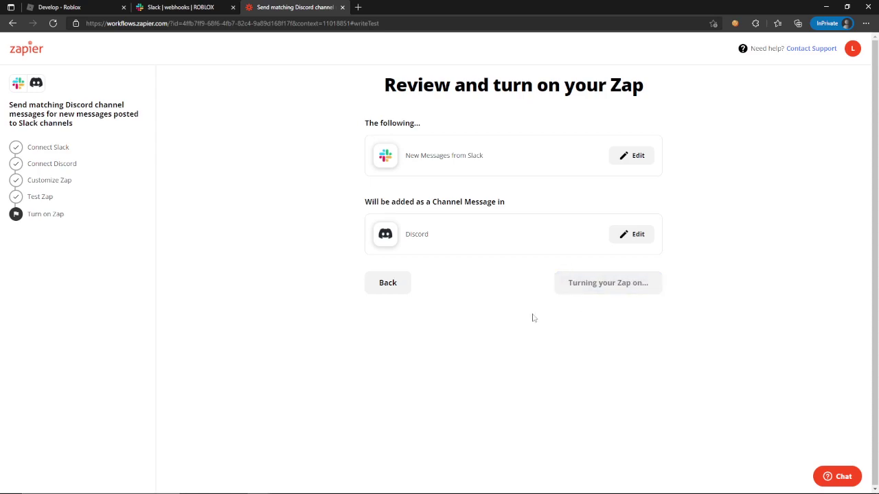